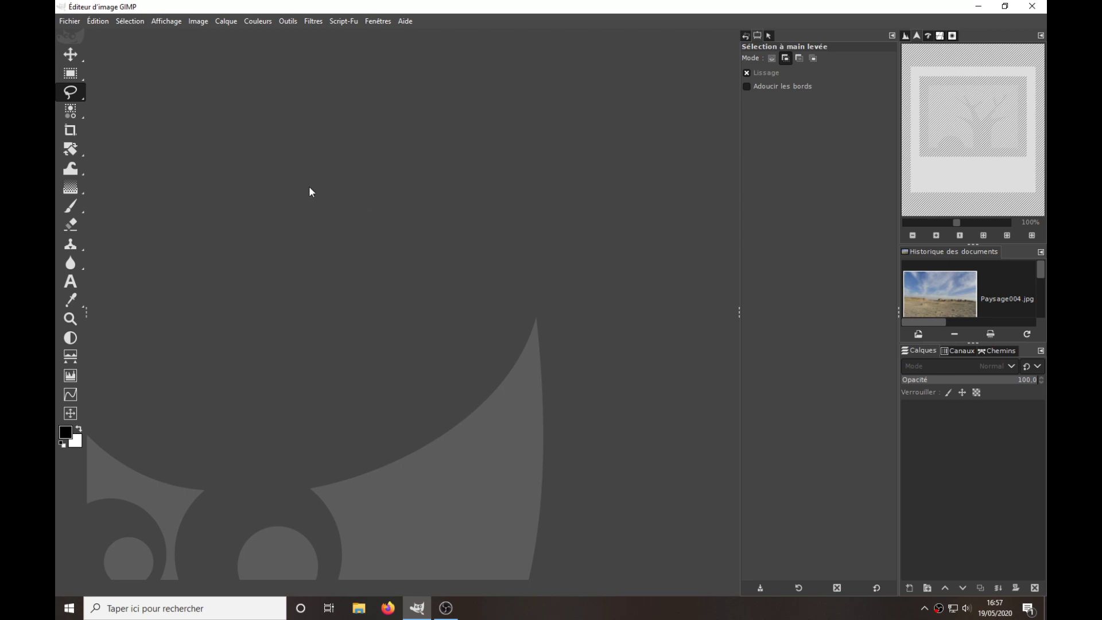
- Open the CompoJungleAmazone composition from Document History, then close it again
drag(1042, 270, 1044, 280)
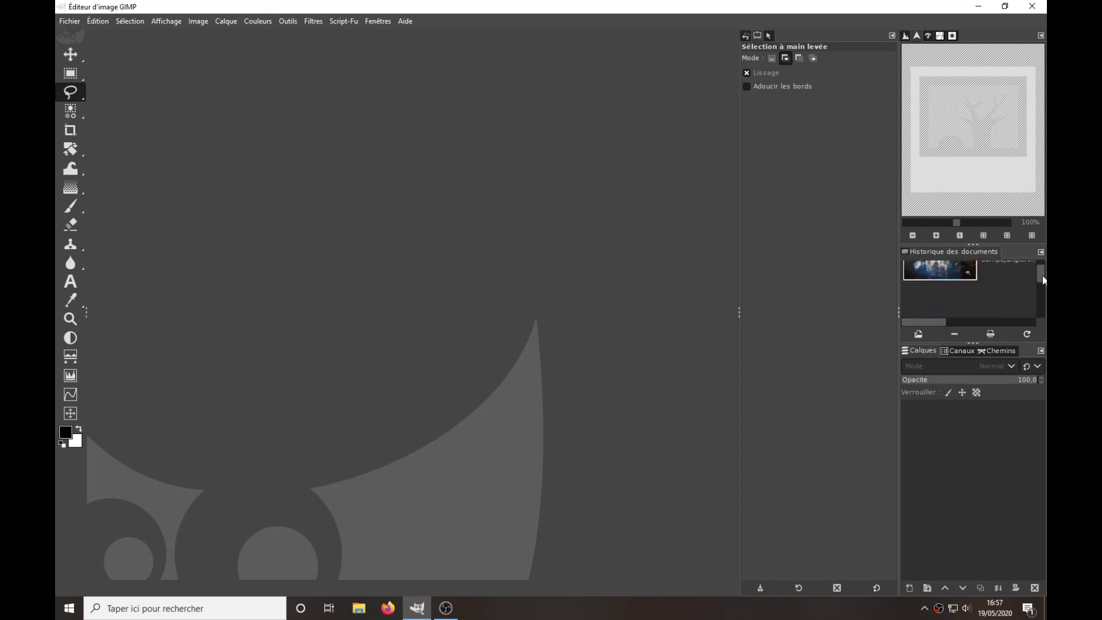
double_click(943, 275)
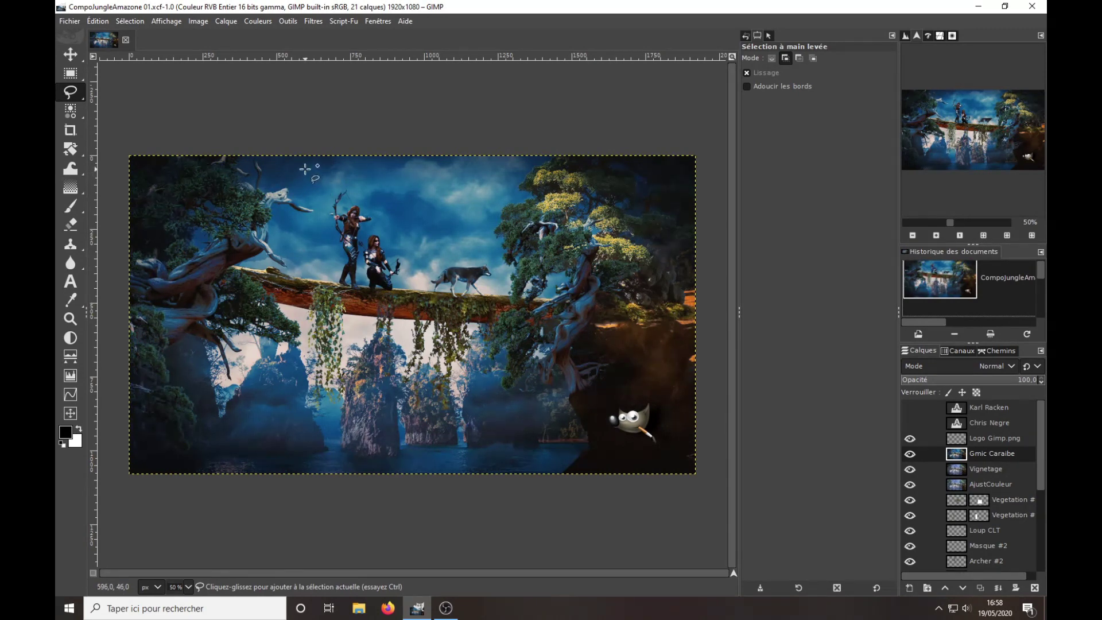
click(125, 40)
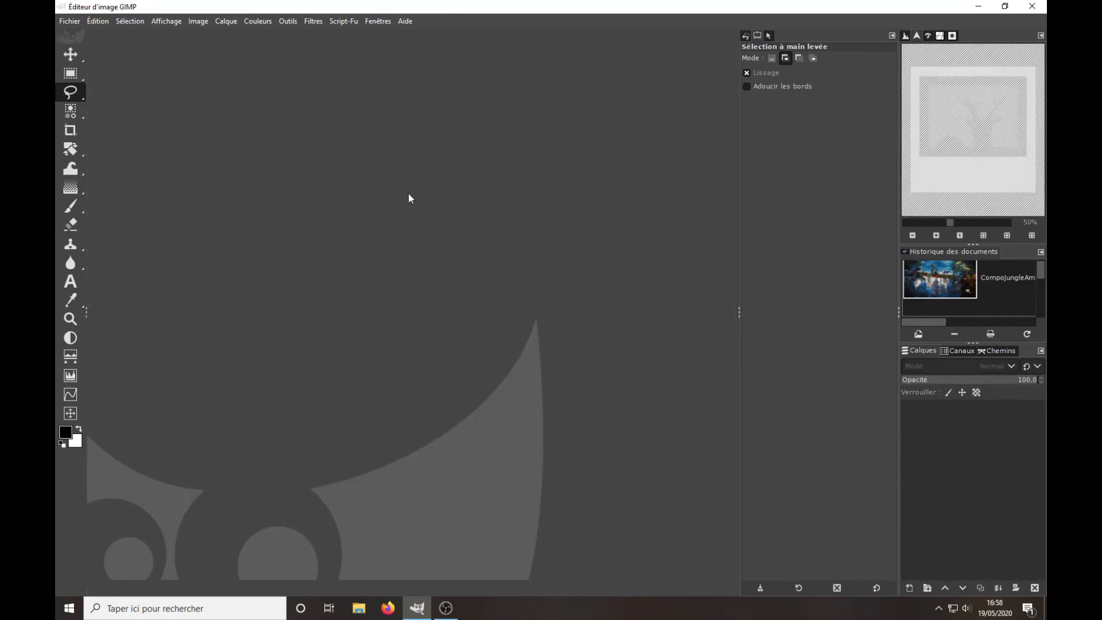
- Open Paysage004.jpg and place a horizontal guide on its horizon at 888 px
drag(1042, 265, 1042, 267)
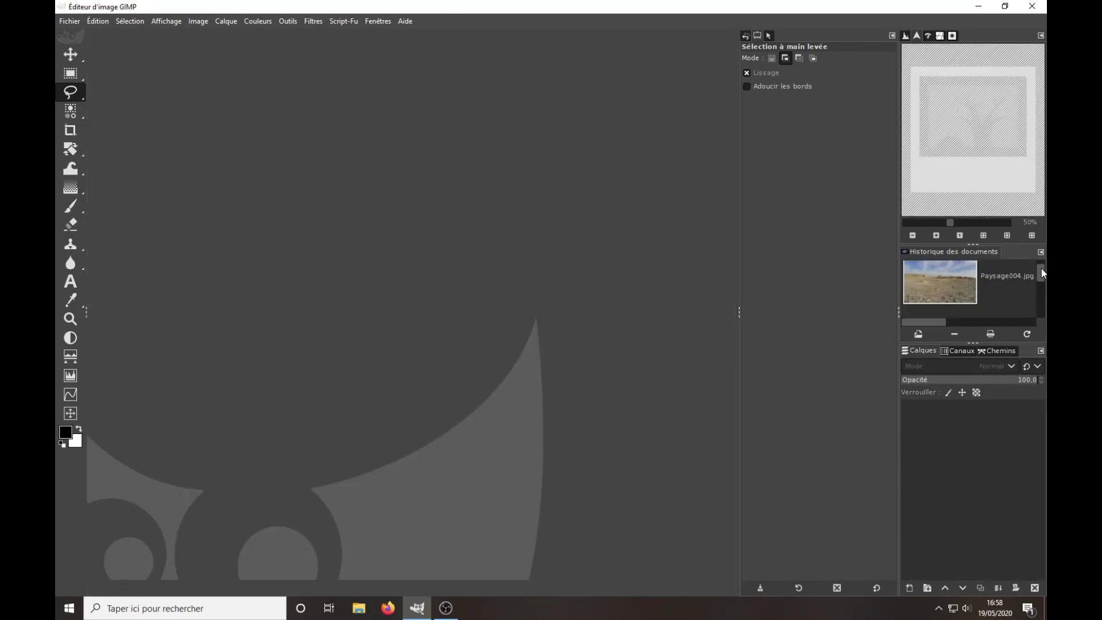
mouse_move(939, 281)
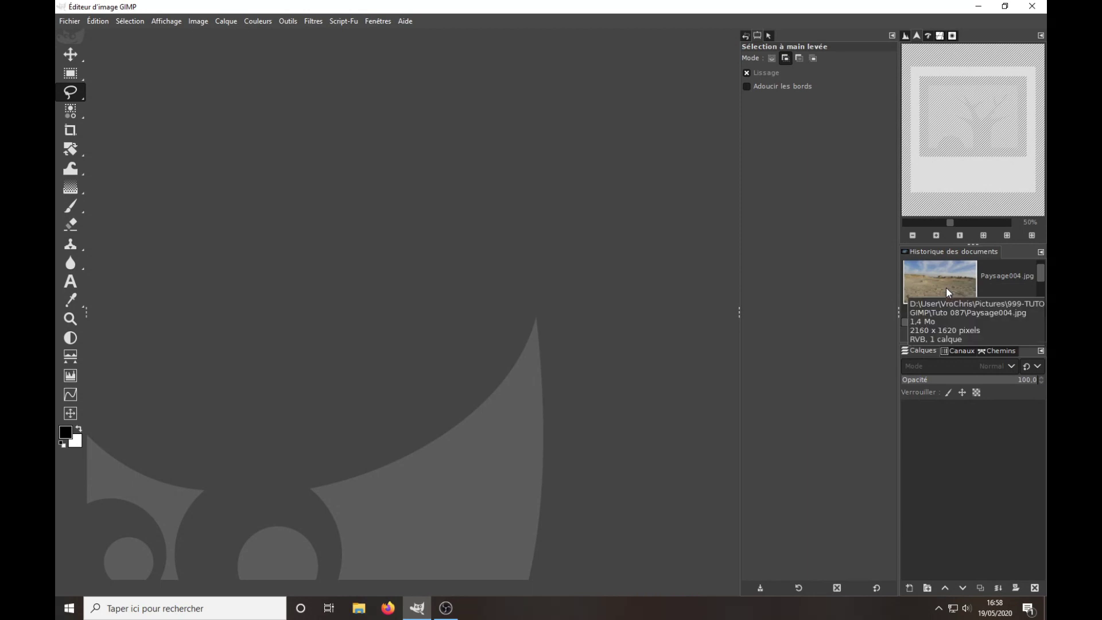
double_click(946, 287)
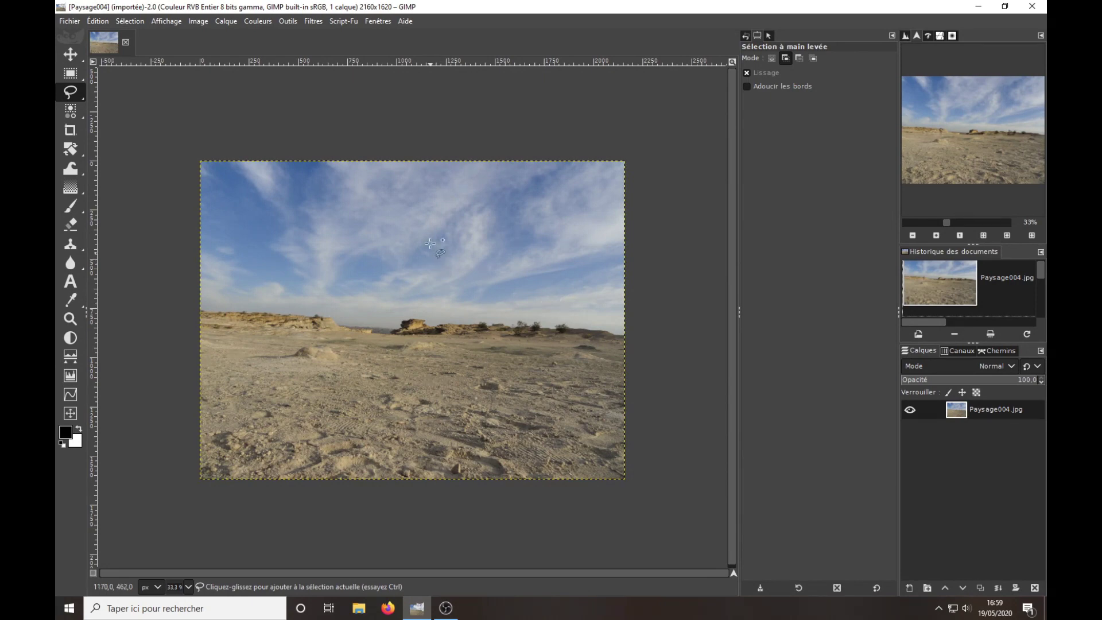
drag(477, 60, 513, 336)
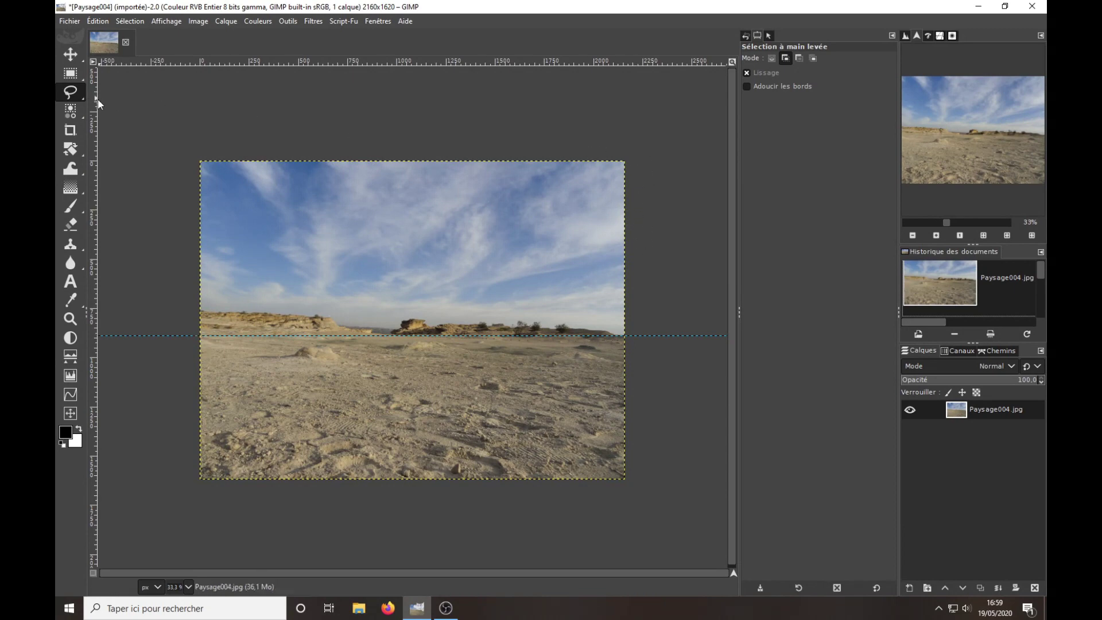
- Add a vertical guide at the photo's right edge and set the Rotate pivot there
drag(92, 124, 625, 161)
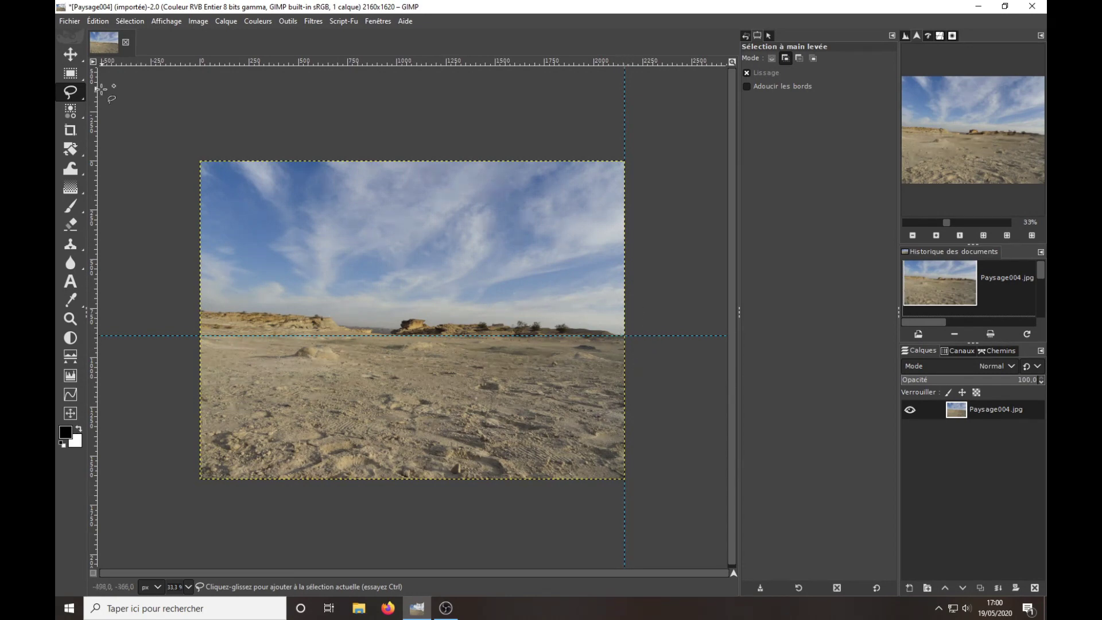
right_click(69, 149)
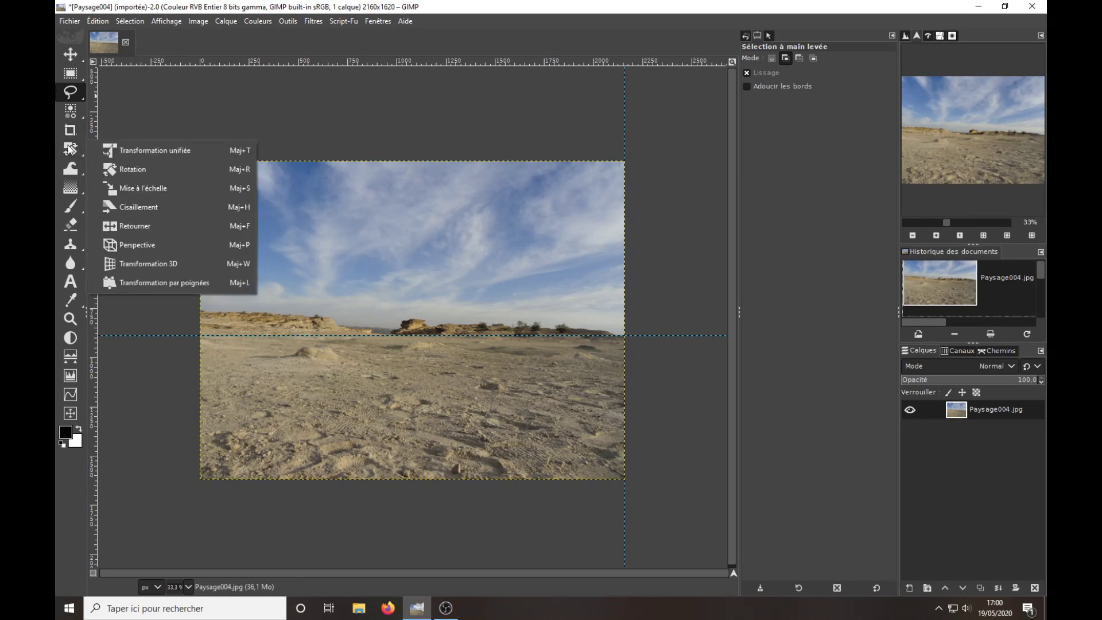
click(122, 170)
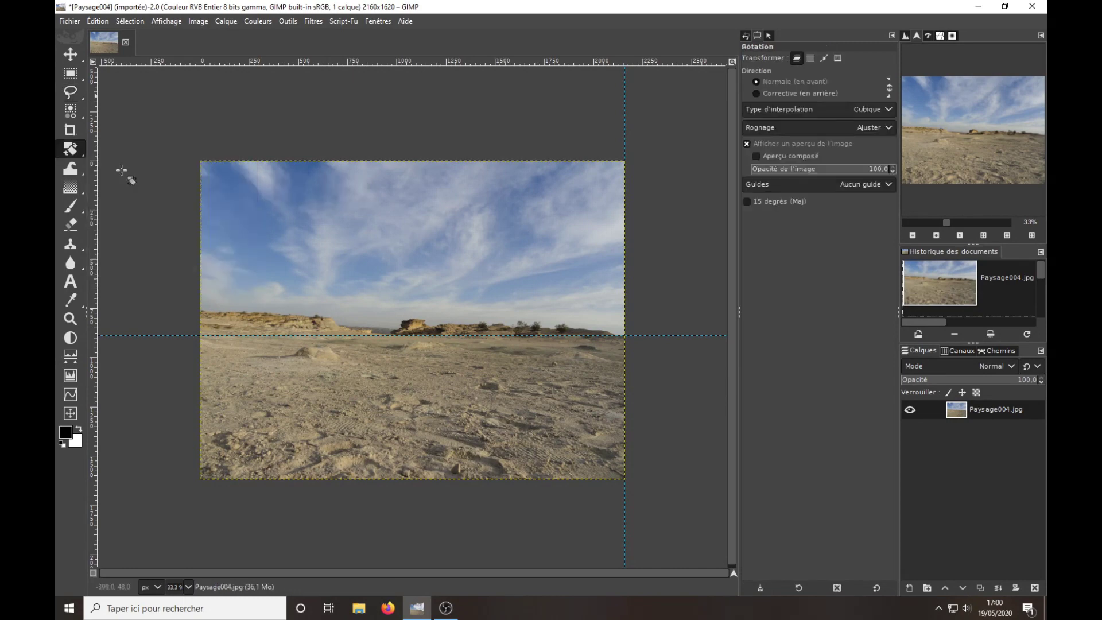
click(412, 276)
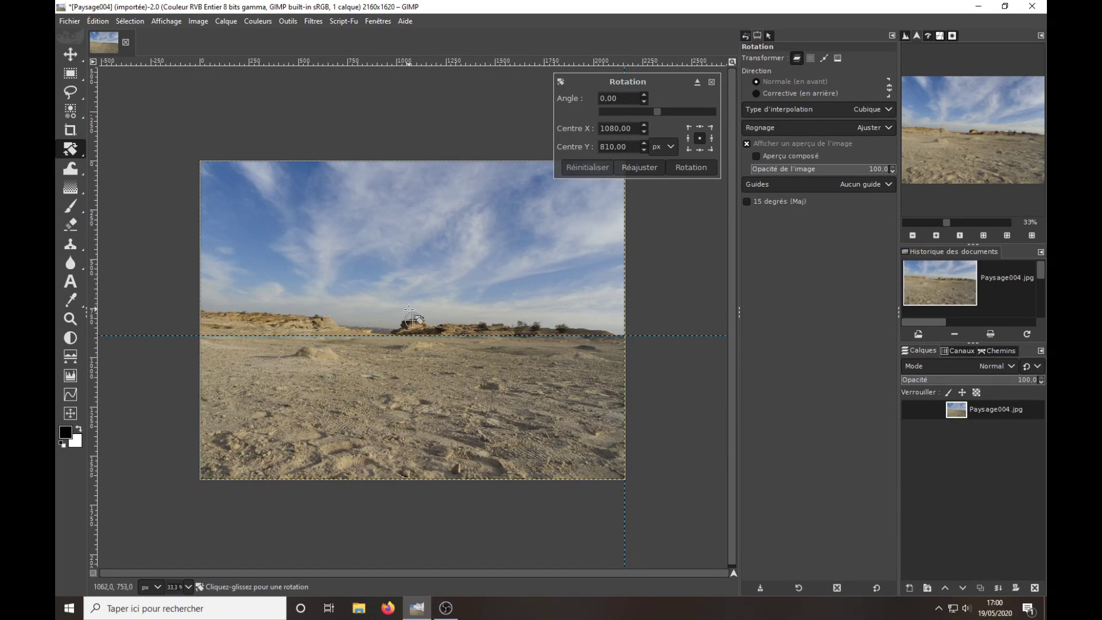
drag(412, 319, 625, 335)
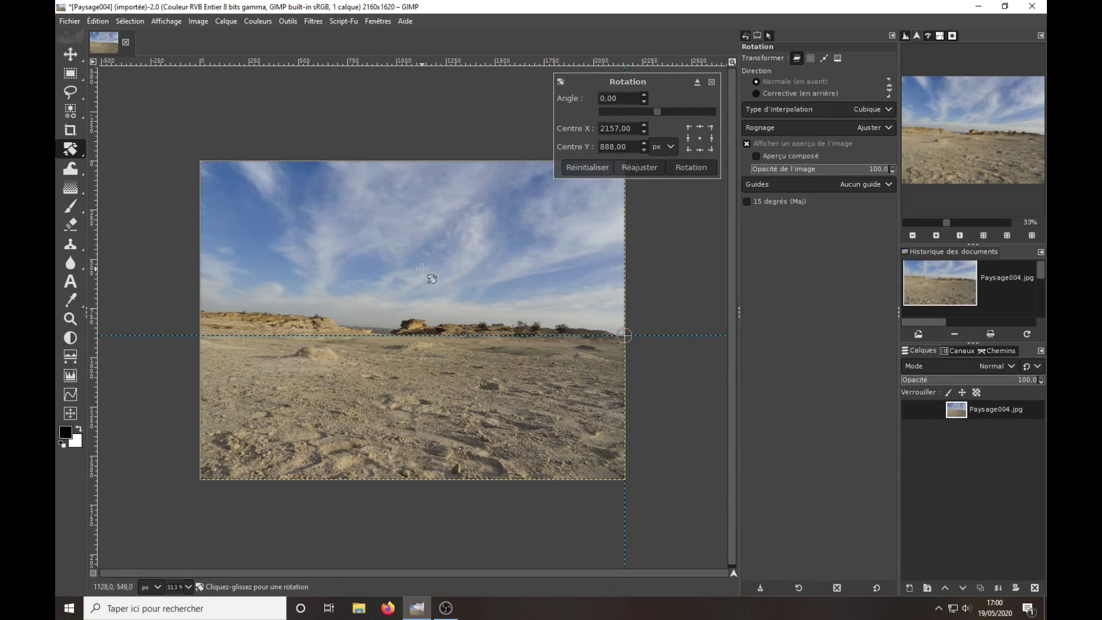
- Rotate the photo by about -3.48° so the horizon is level
drag(228, 196, 228, 200)
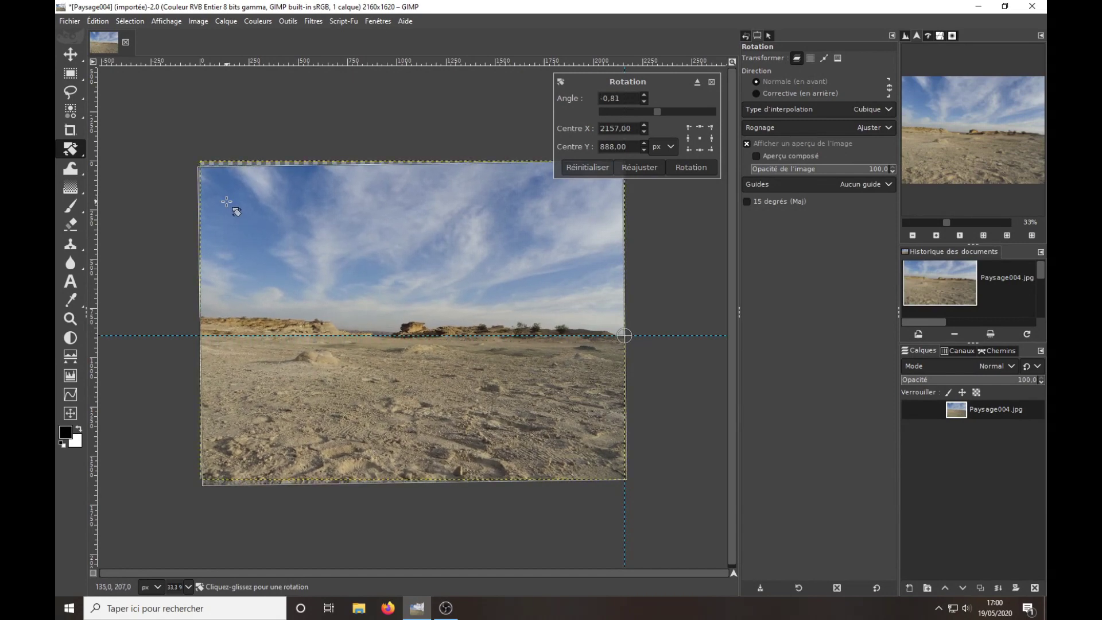
drag(228, 199, 223, 221)
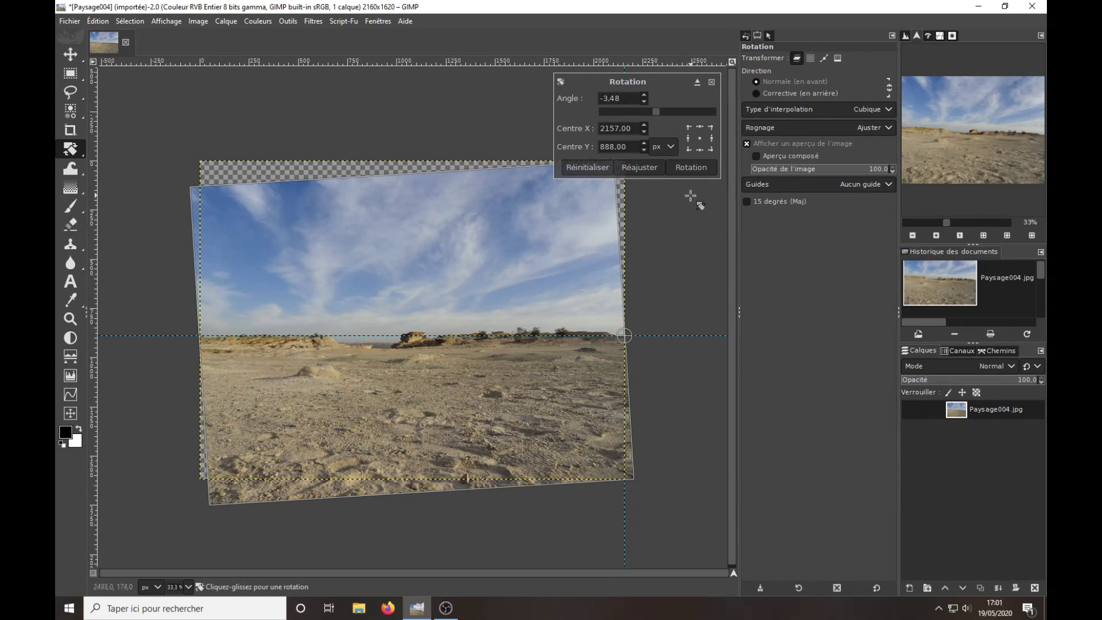
click(692, 167)
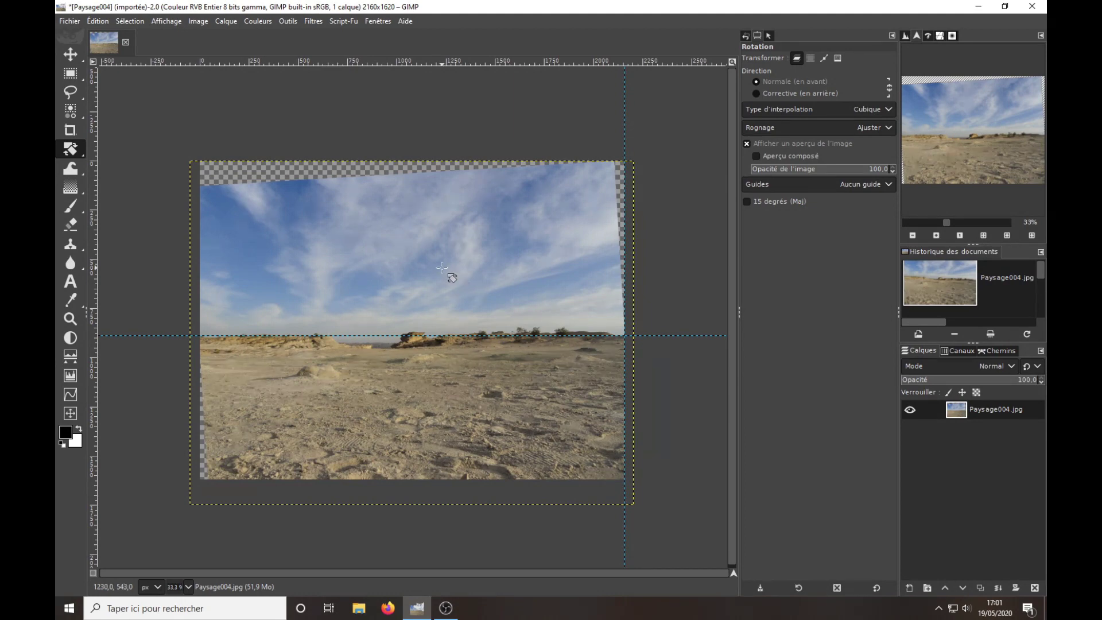
click(71, 131)
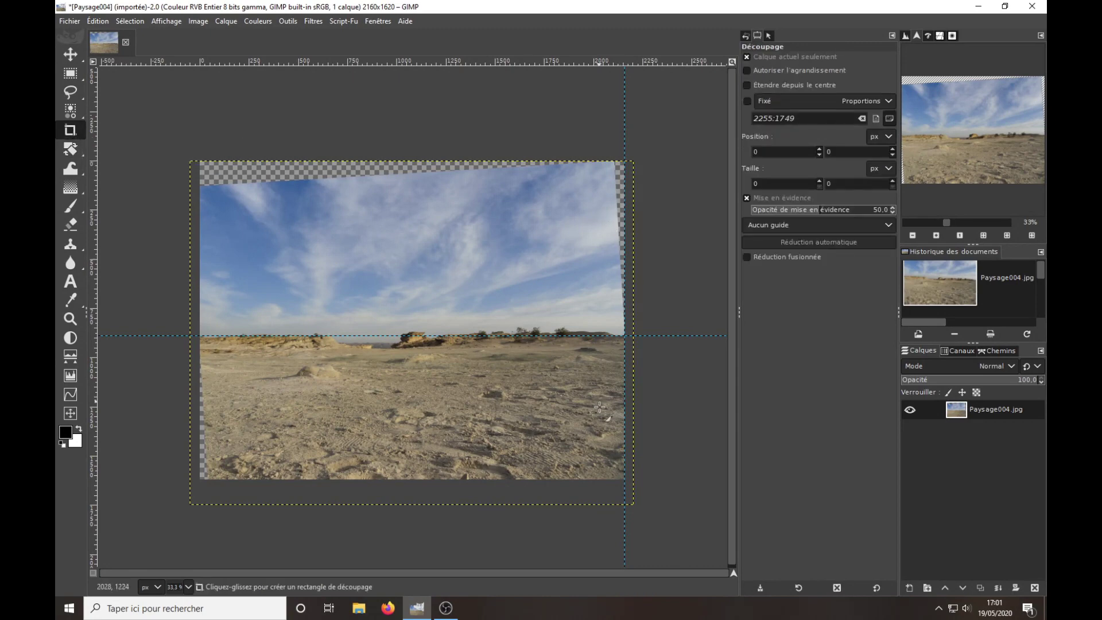
drag(600, 417, 204, 187)
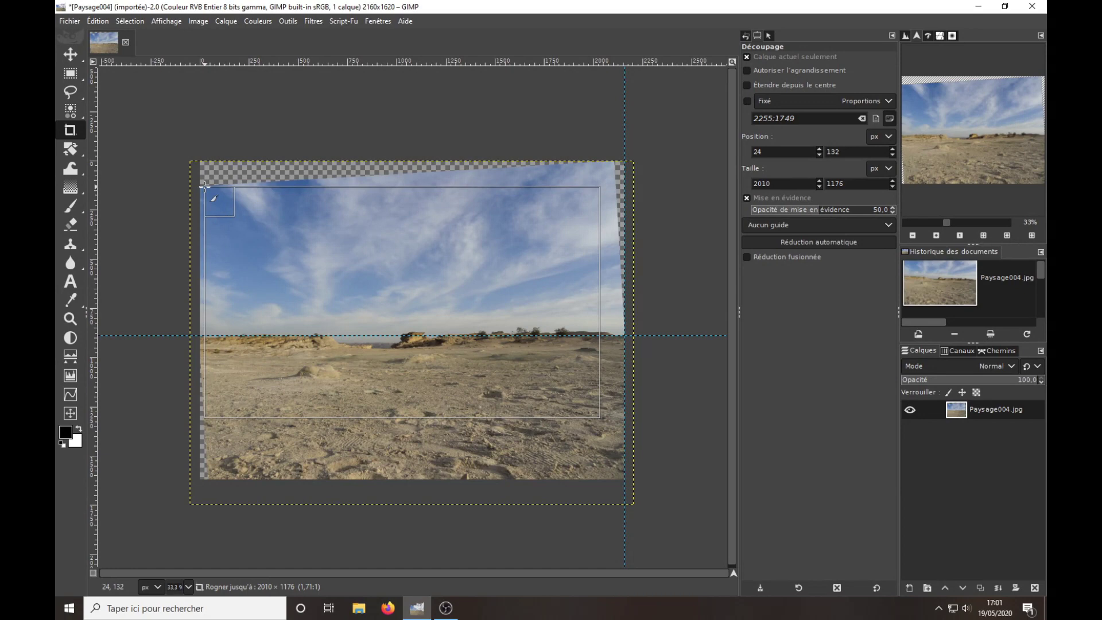
drag(414, 407, 415, 470)
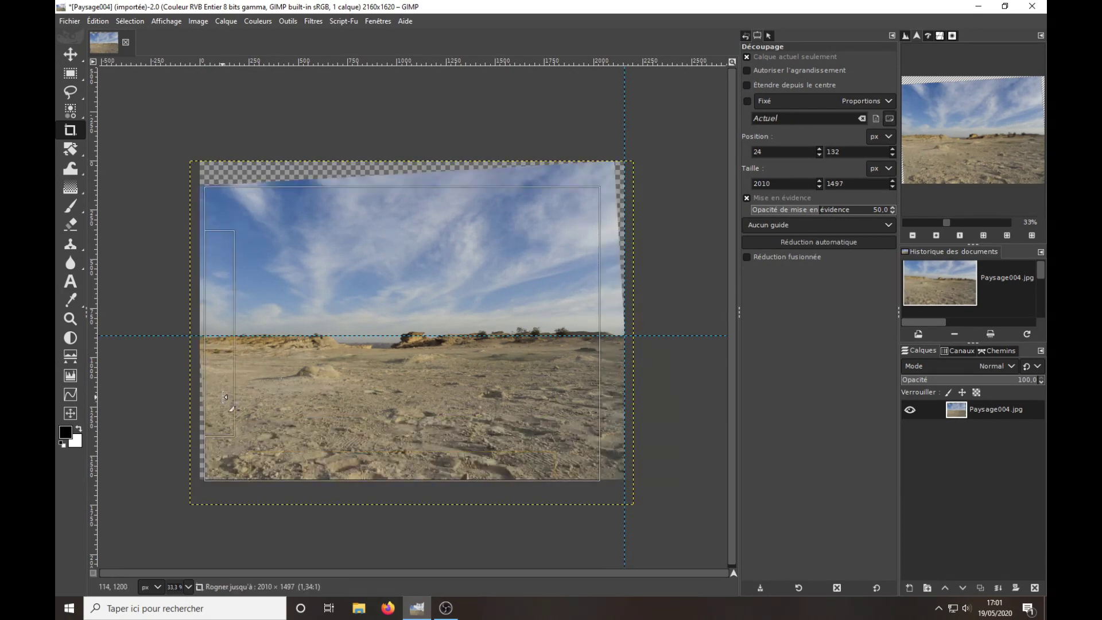
drag(224, 396, 226, 397)
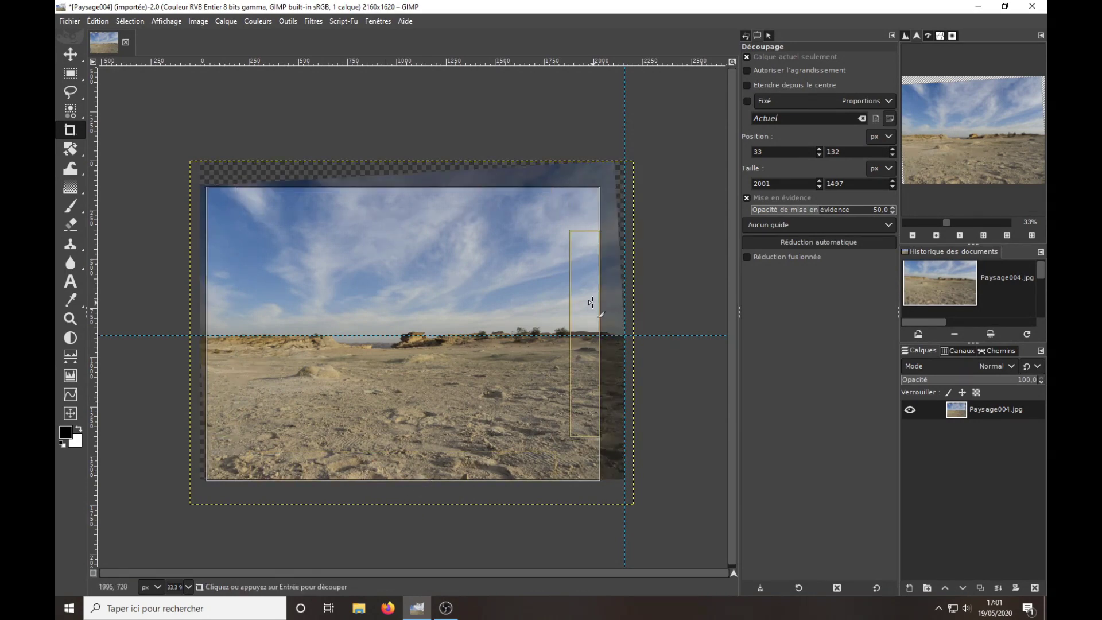
mouse_move(592, 304)
mouse_down()
mouse_move(616, 305)
mouse_move(606, 300)
mouse_up()
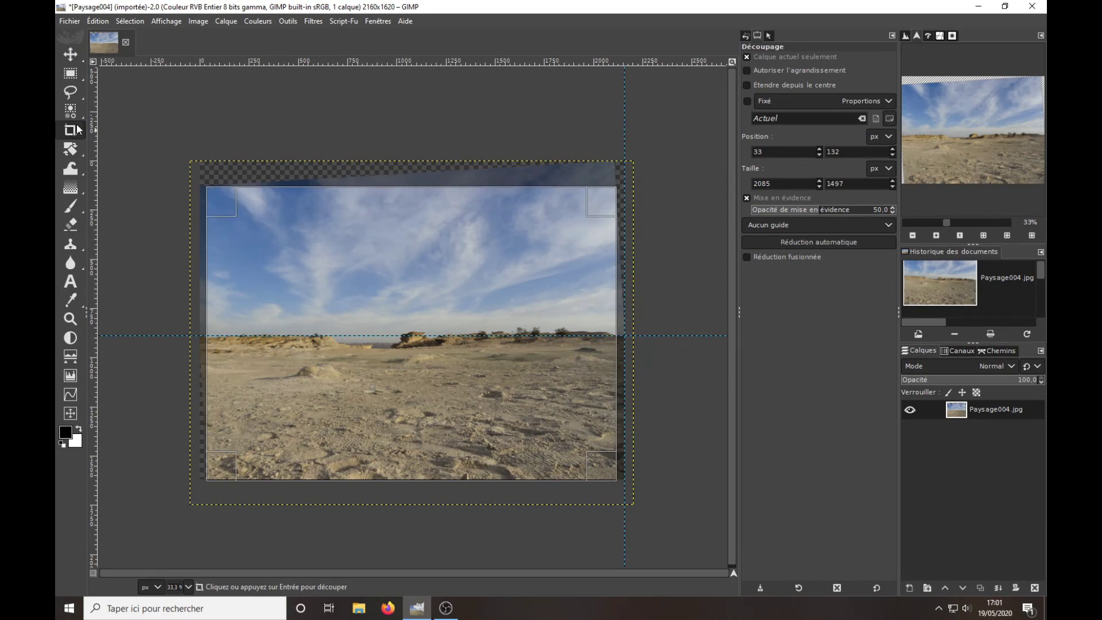
click(70, 55)
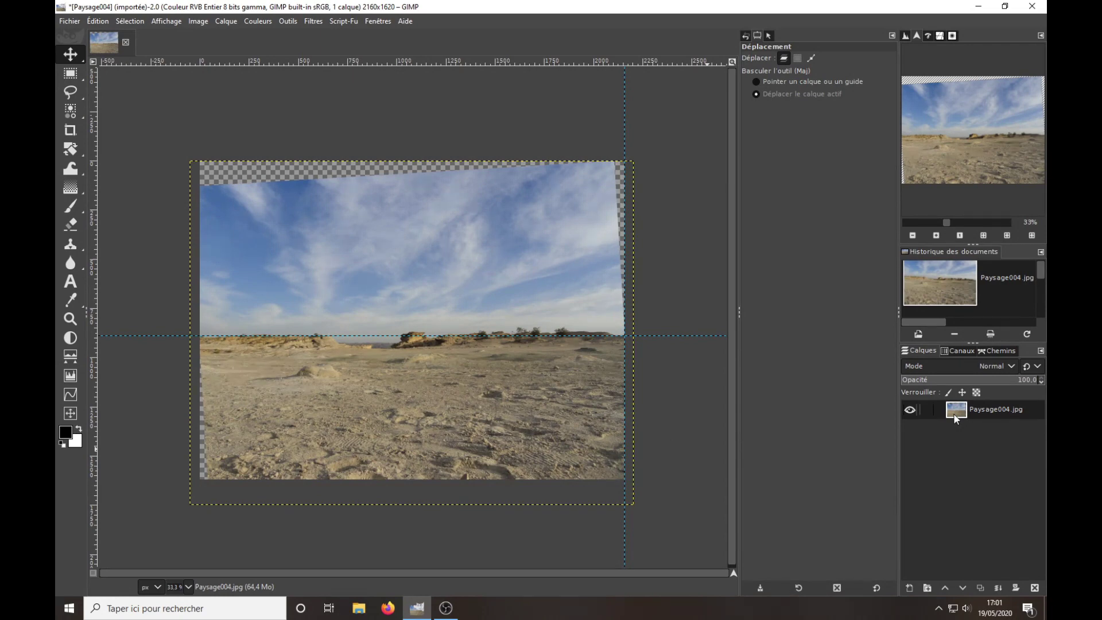
- Add a white-filled layer 'Calque' below Paysage004.jpg and reselect the photo layer
click(908, 586)
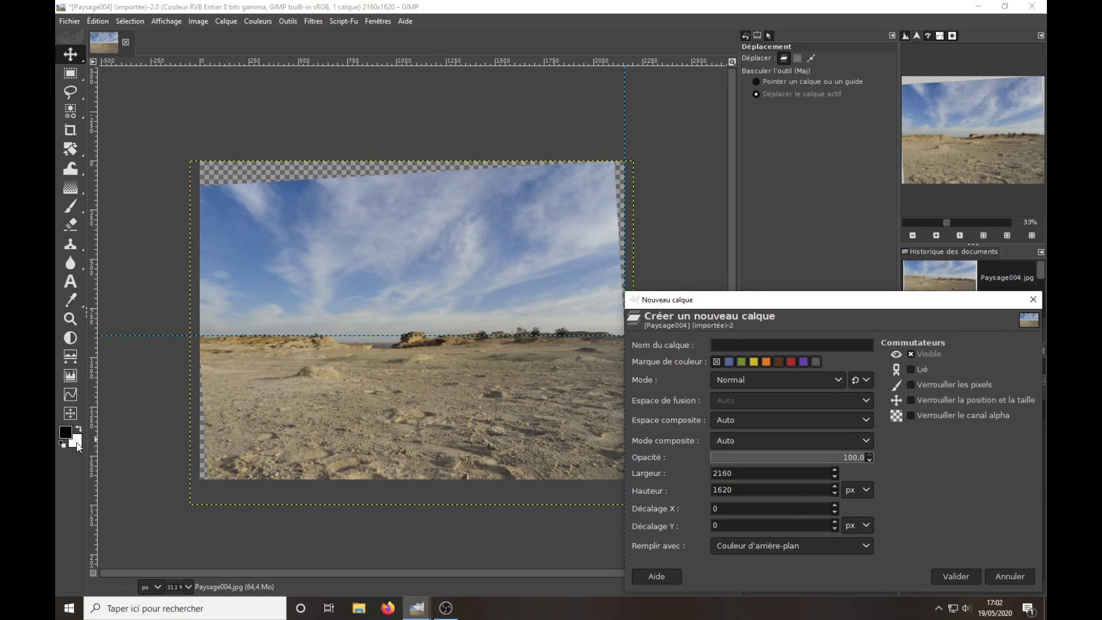
click(967, 577)
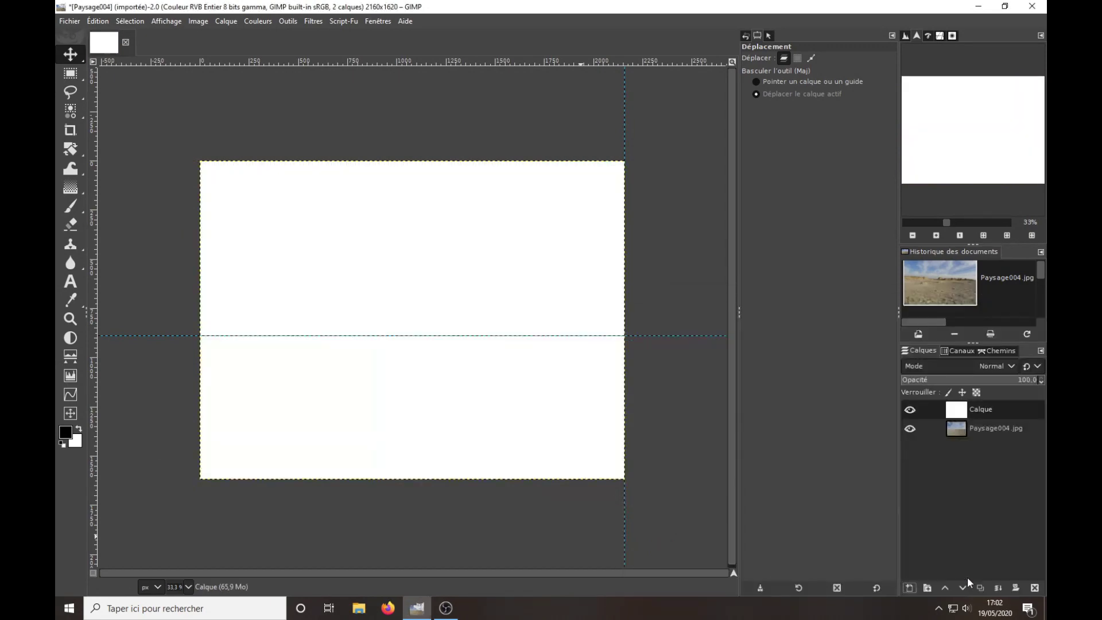
drag(959, 411, 959, 441)
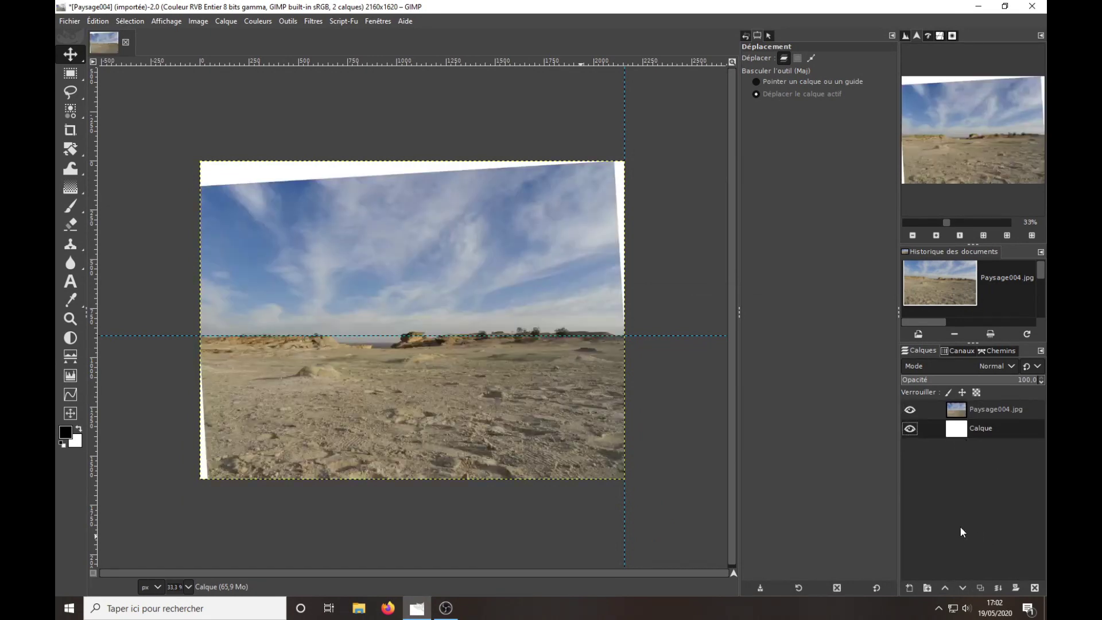
click(993, 406)
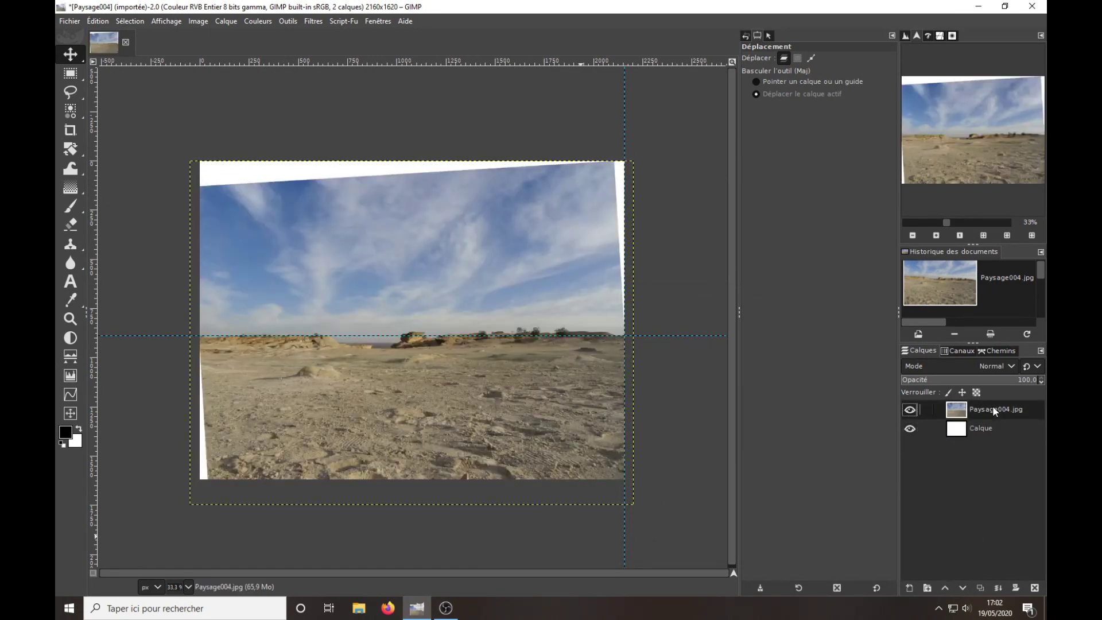
- Merge Paysage004.jpg down onto the white Calque layer
click(999, 588)
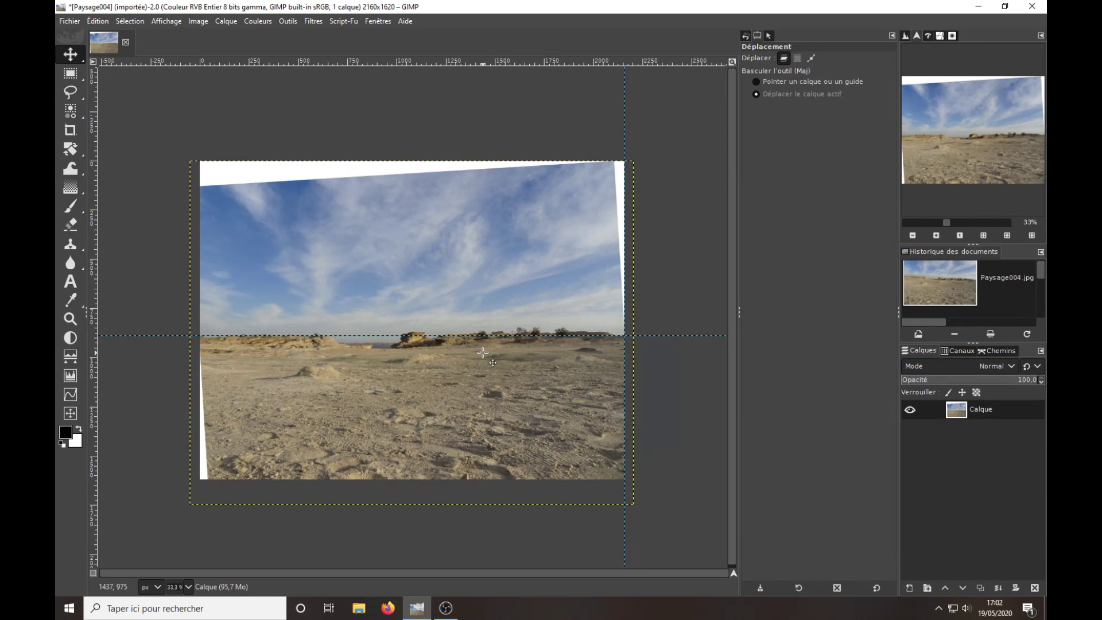
- Select the white wedge along the top edge with Free Select in Add mode
click(71, 93)
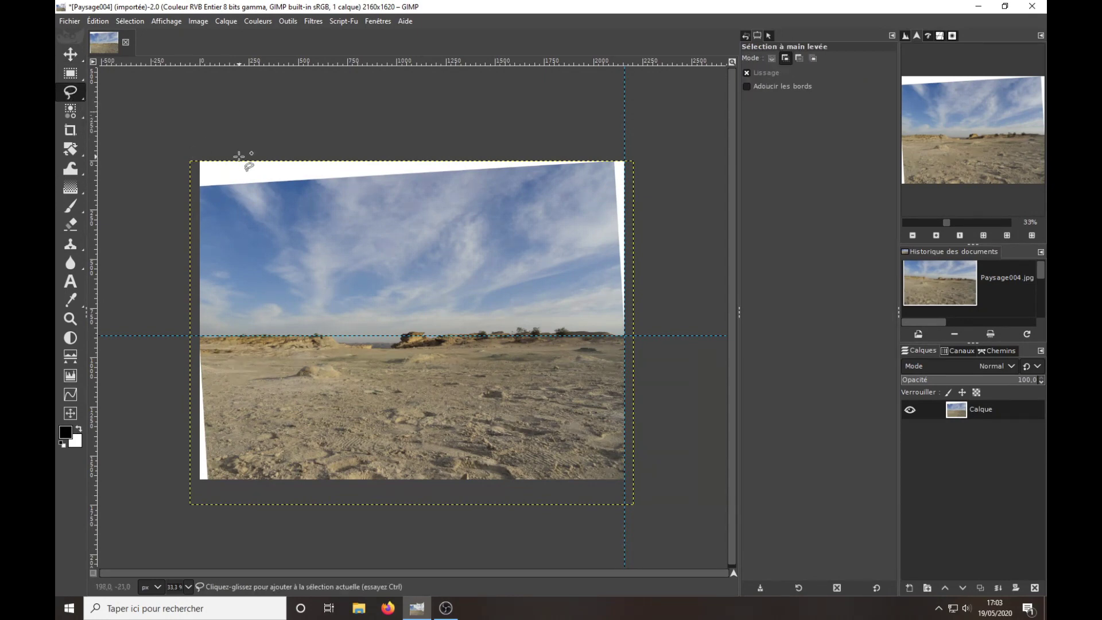
click(786, 58)
key(plus)
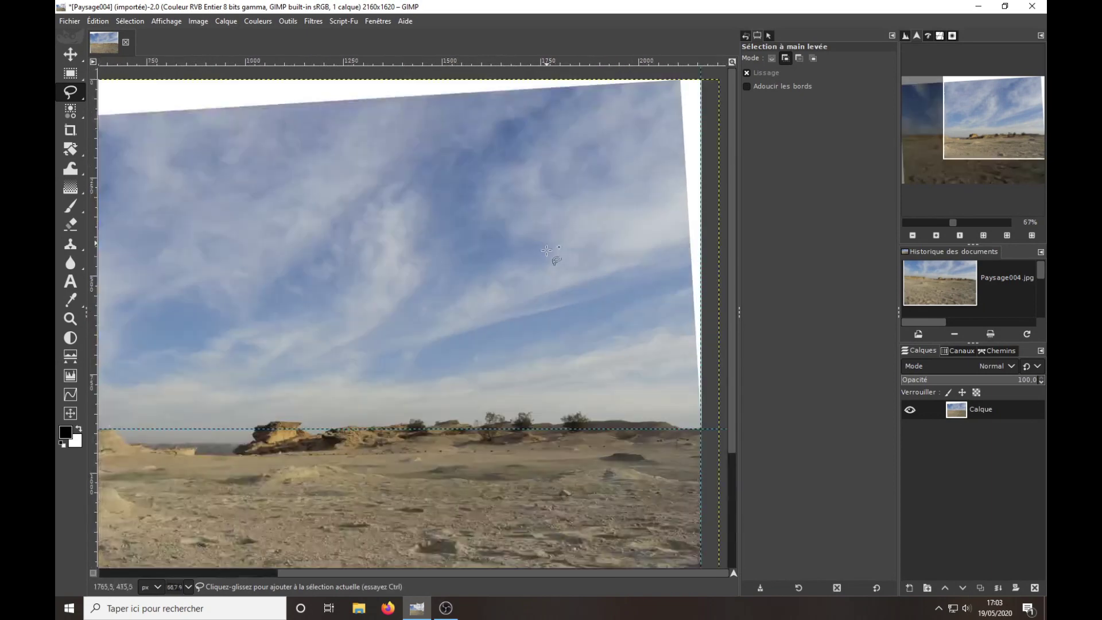
key(plus)
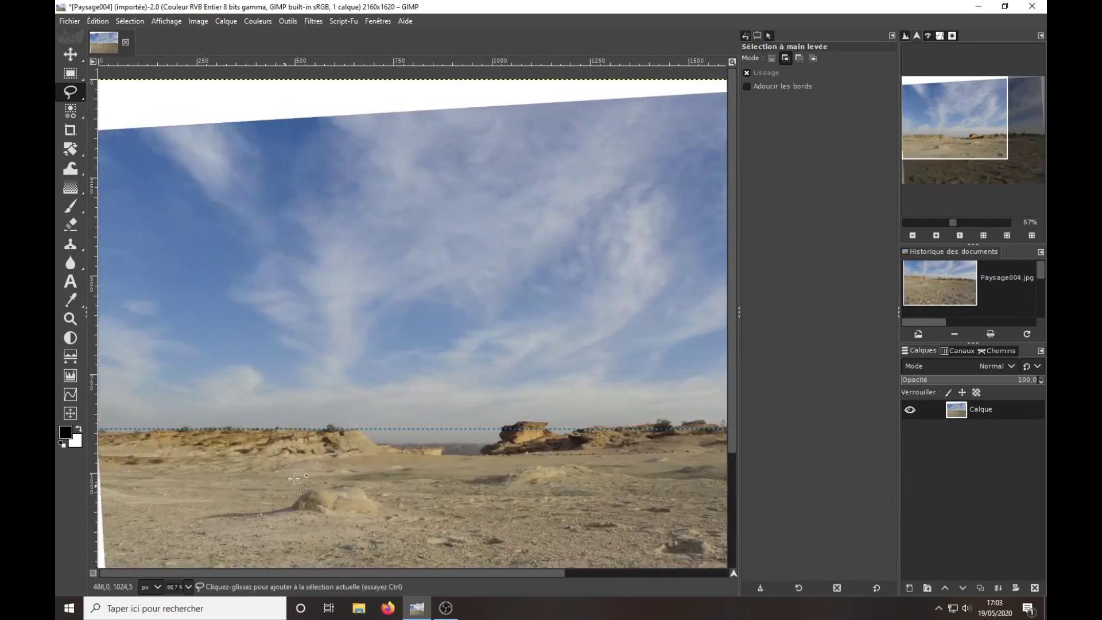
key(minus)
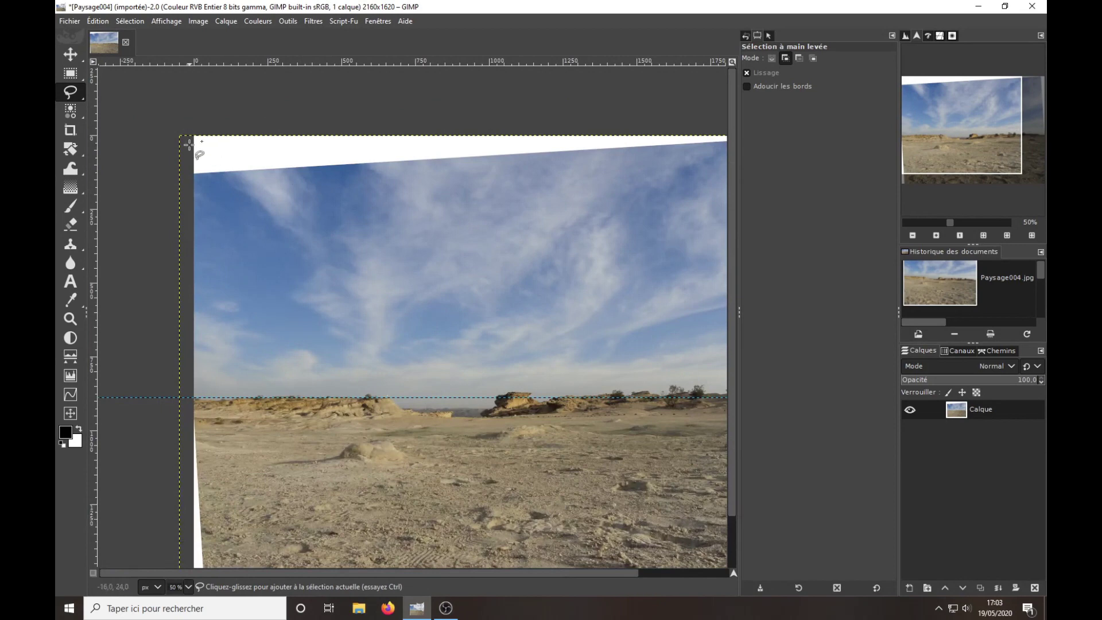
click(190, 177)
drag(658, 150, 450, 204)
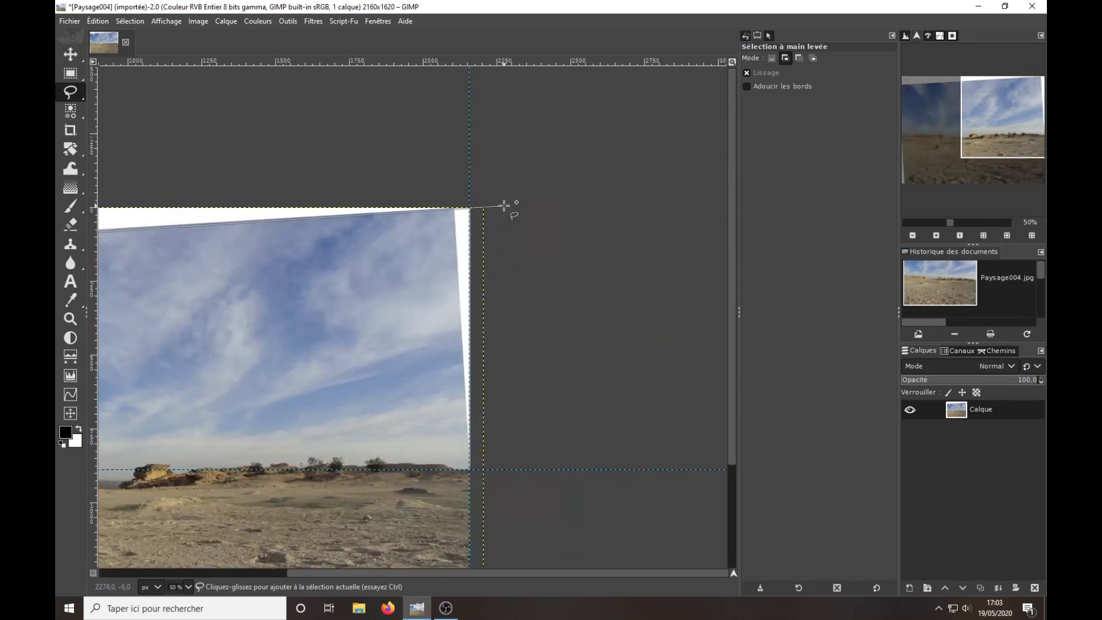
scroll(453, 138, left, 10)
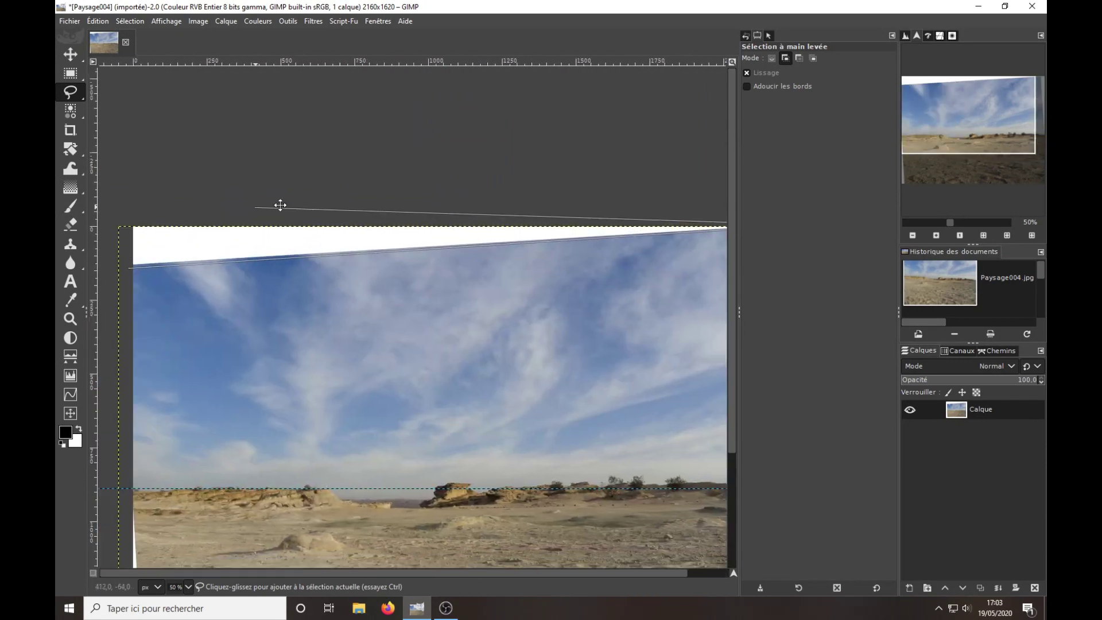
click(335, 195)
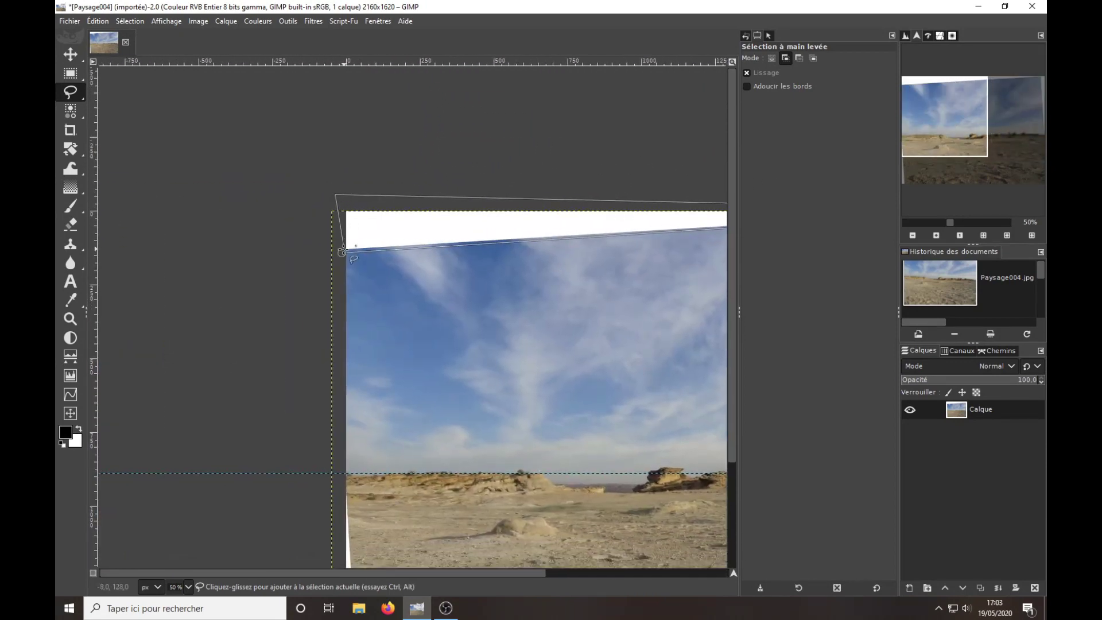
click(342, 253)
key(Return)
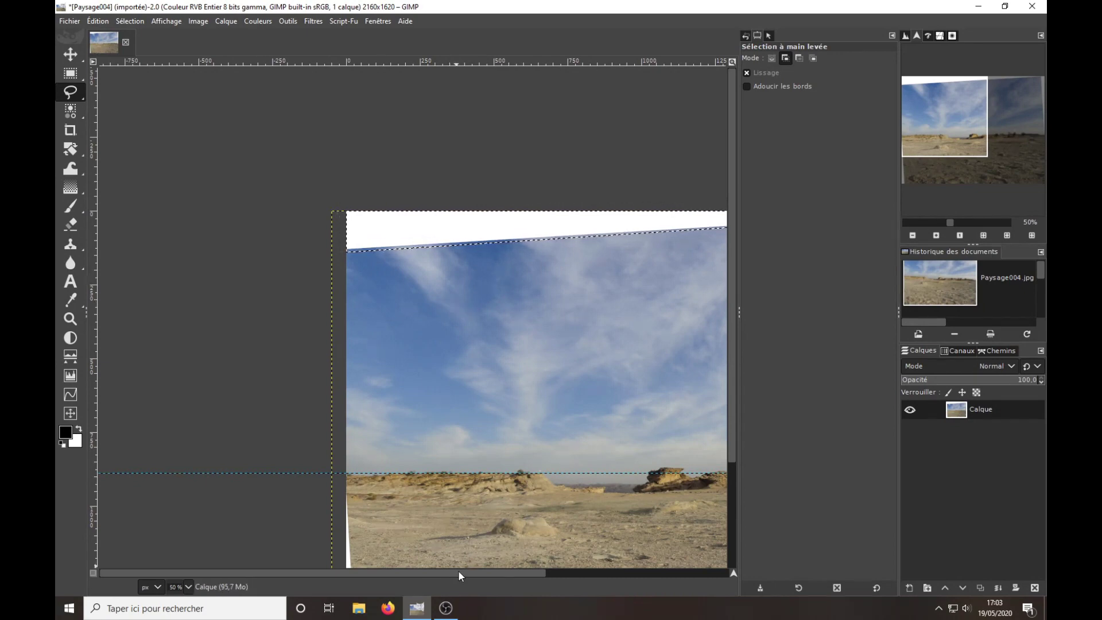
- Add the white strip down the right edge to the selection
drag(519, 571, 599, 570)
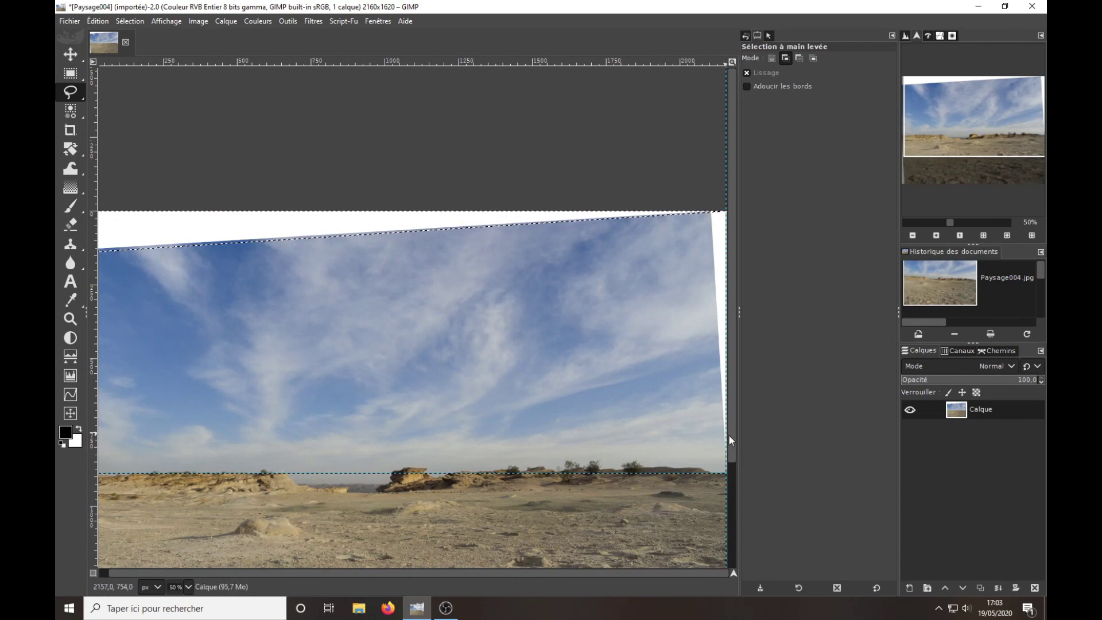
click(911, 236)
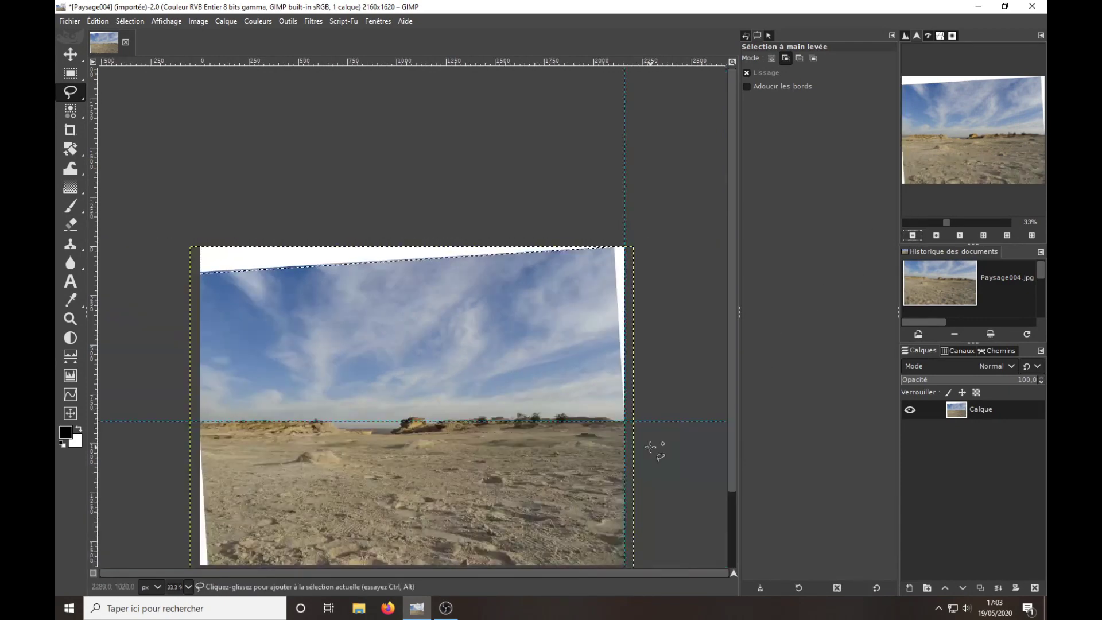
ctrl+scroll(615, 242, up, 1)
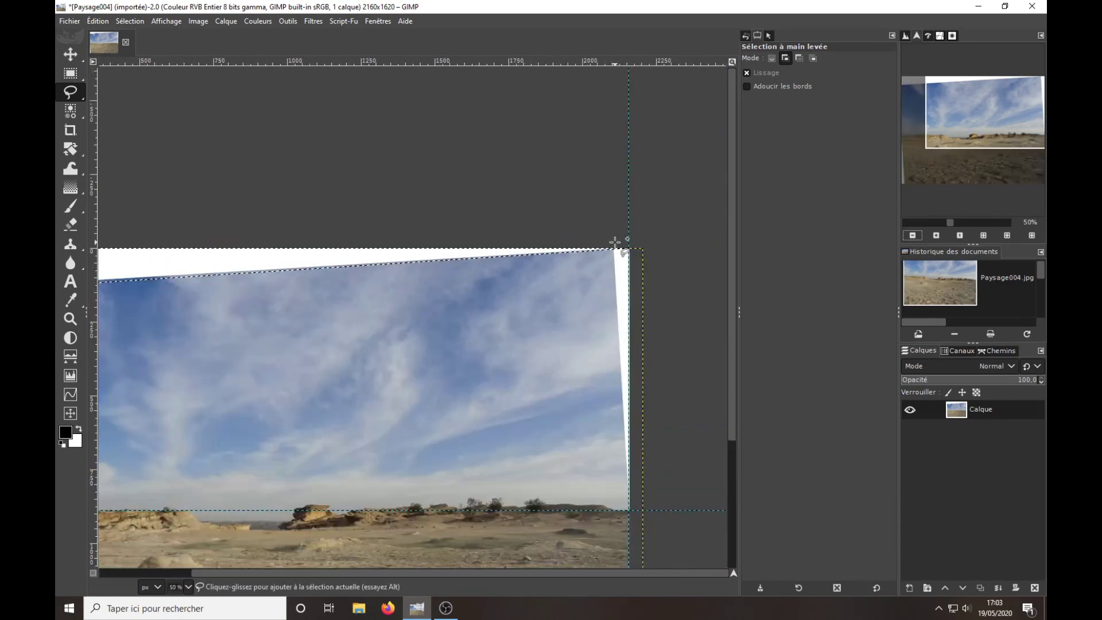
ctrl+scroll(615, 242, up, 1)
ctrl+scroll(615, 240, up, 1)
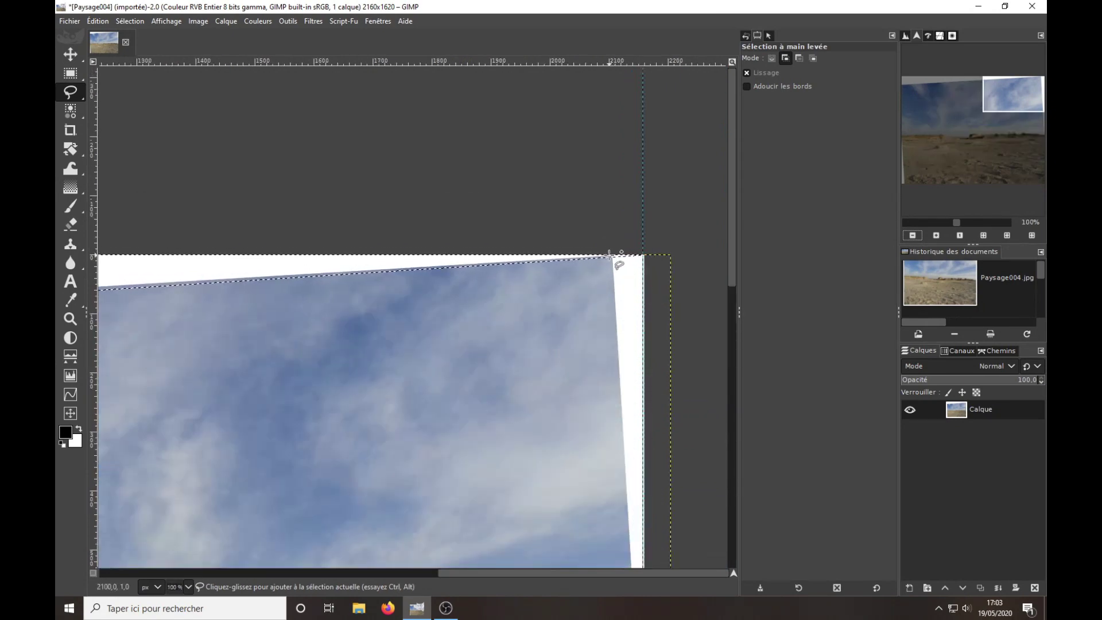
mouse_move(610, 254)
mouse_down()
mouse_move(548, 167)
mouse_move(571, 520)
mouse_move(596, 165)
mouse_move(601, 382)
mouse_move(593, 296)
mouse_move(541, 298)
mouse_move(541, 317)
mouse_up()
key(Return)
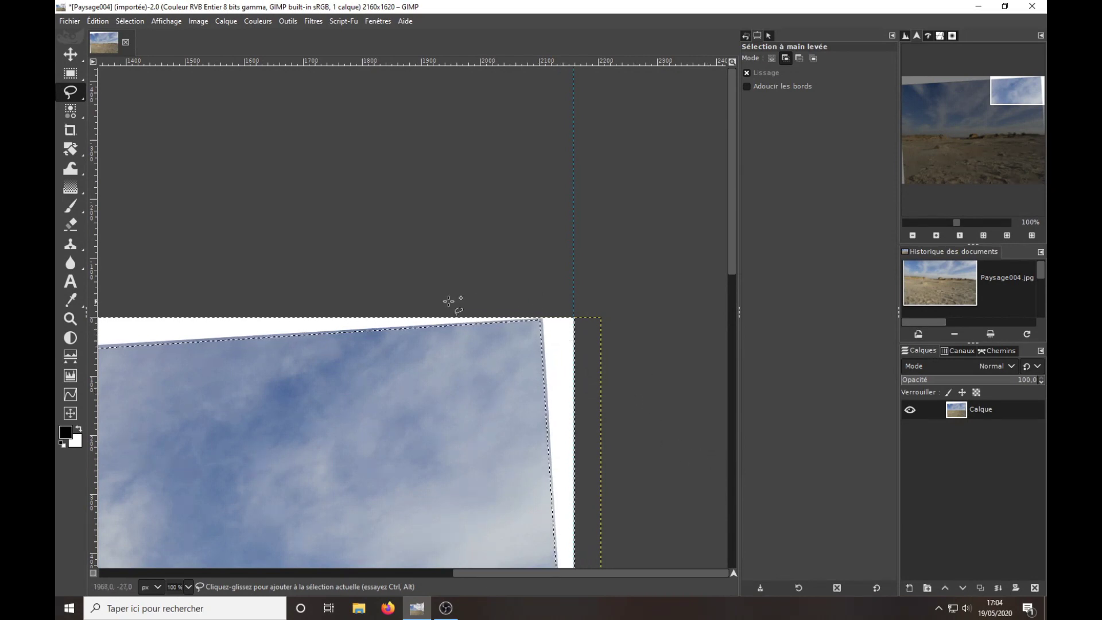
- Trace the white strip along the left edge and add it to the selection
drag(731, 240, 736, 515)
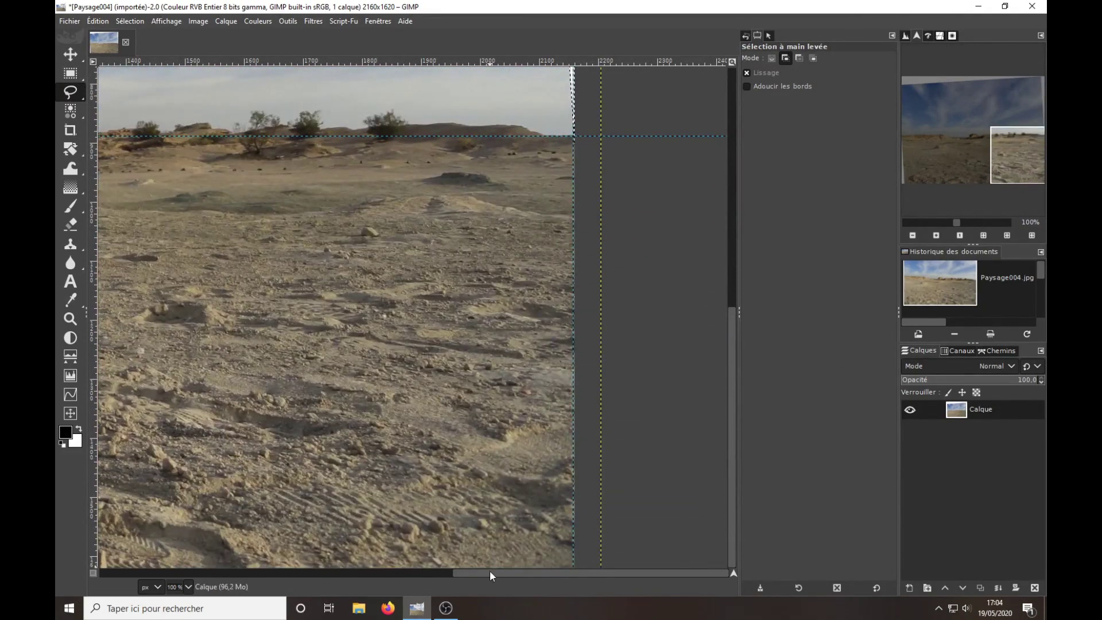
drag(490, 573, 108, 565)
key(ctrl)
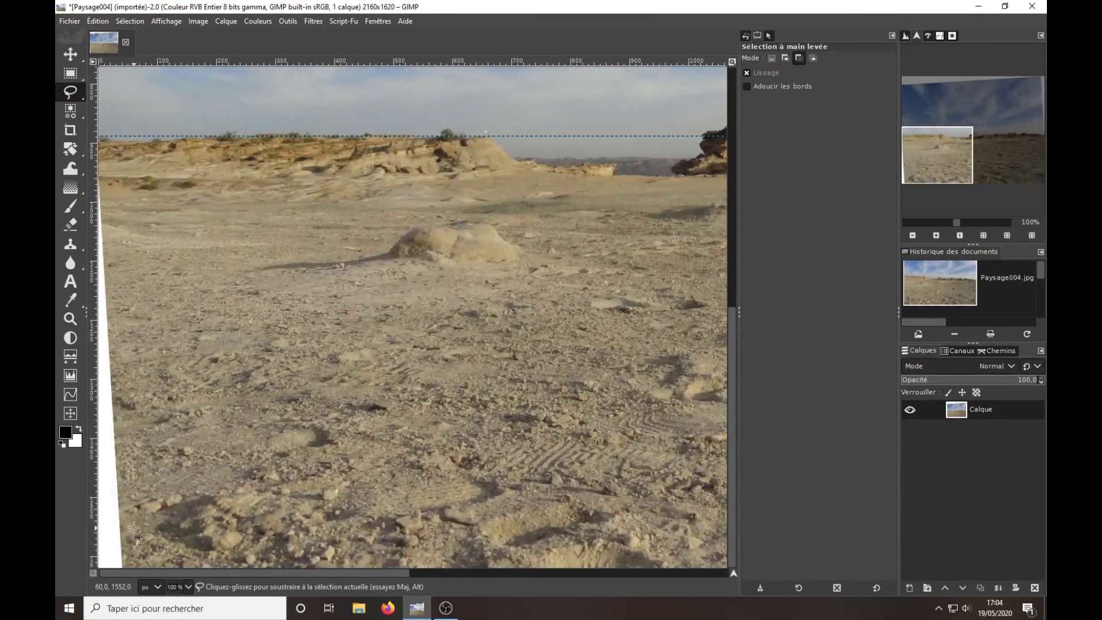
ctrl+scroll(134, 525, down, 2)
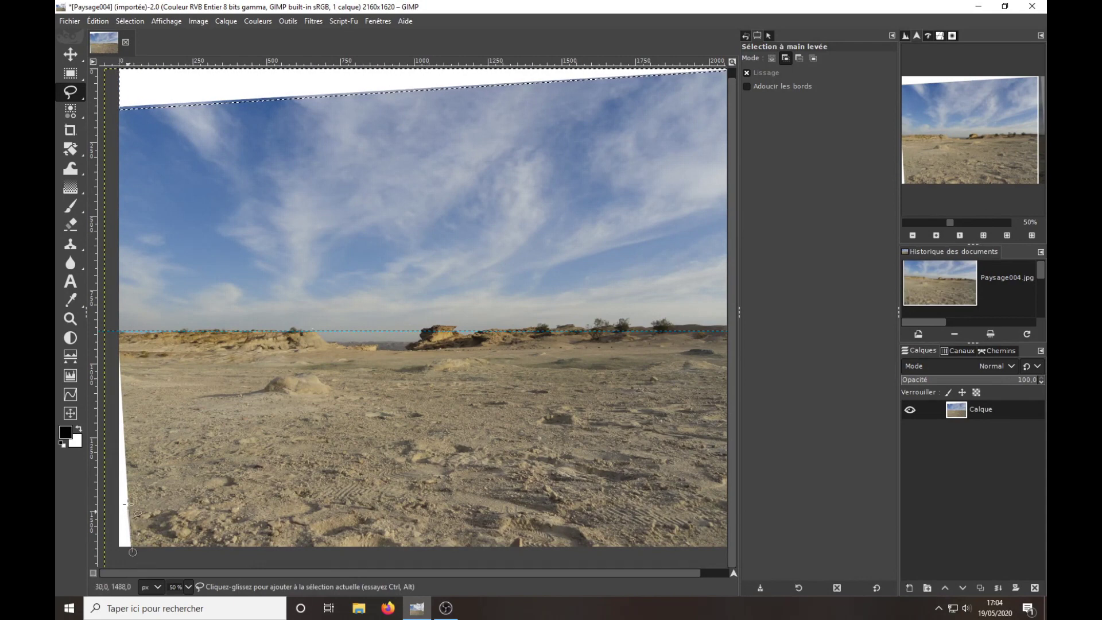
drag(133, 552, 117, 332)
click(110, 554)
double_click(133, 553)
key(Return)
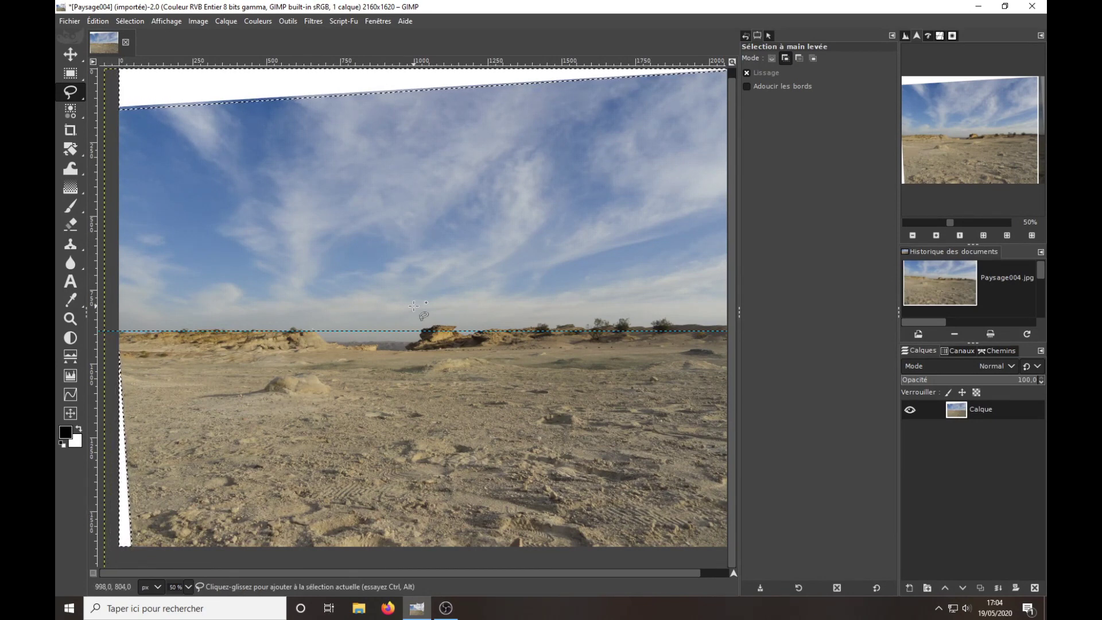
key(Return)
scroll(385, 438, down, 2)
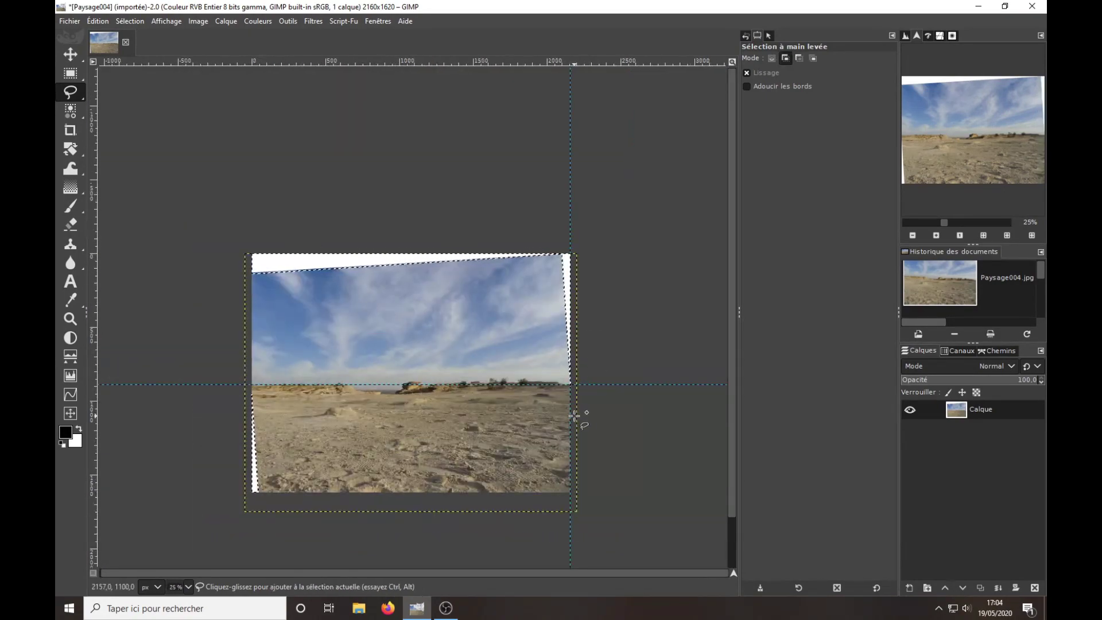
- Grow the selection outward by a few pixels, then fit the image in the window
click(130, 23)
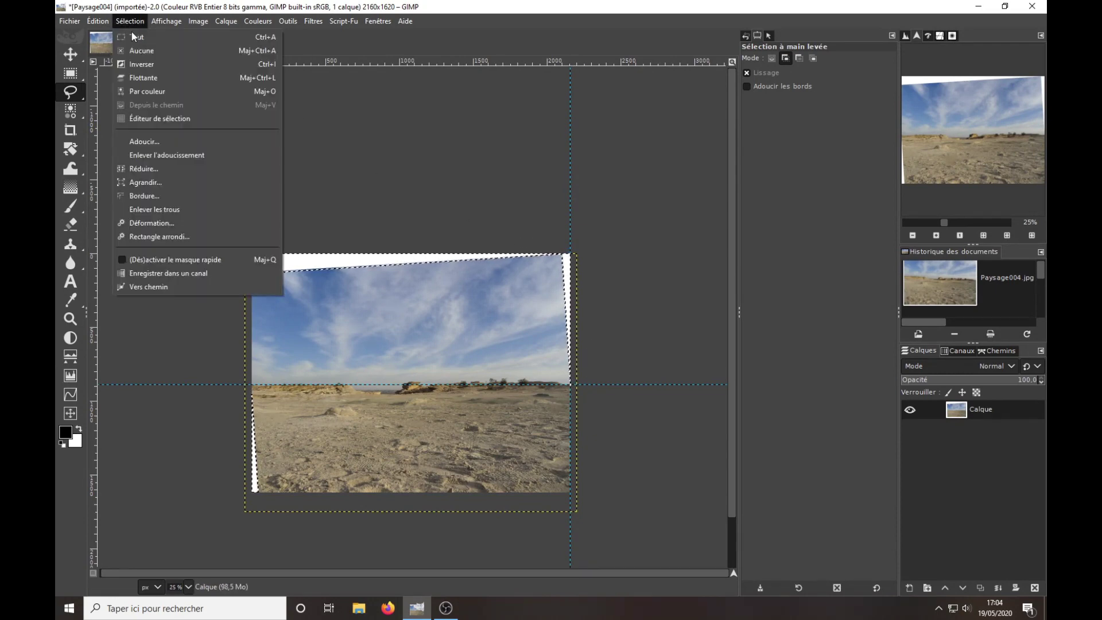
click(143, 182)
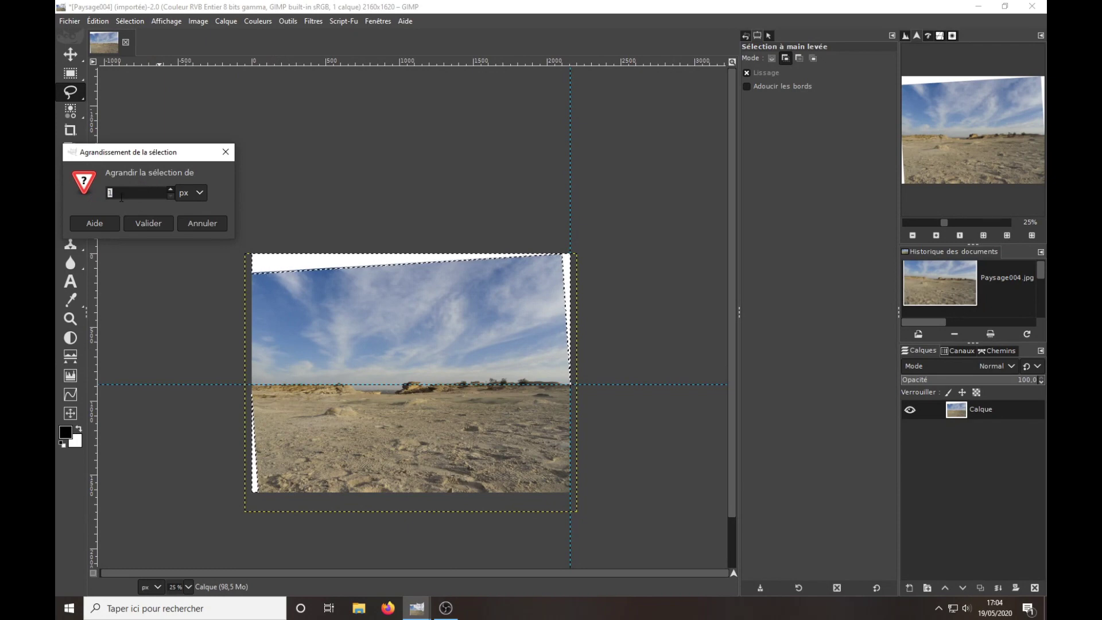
click(147, 225)
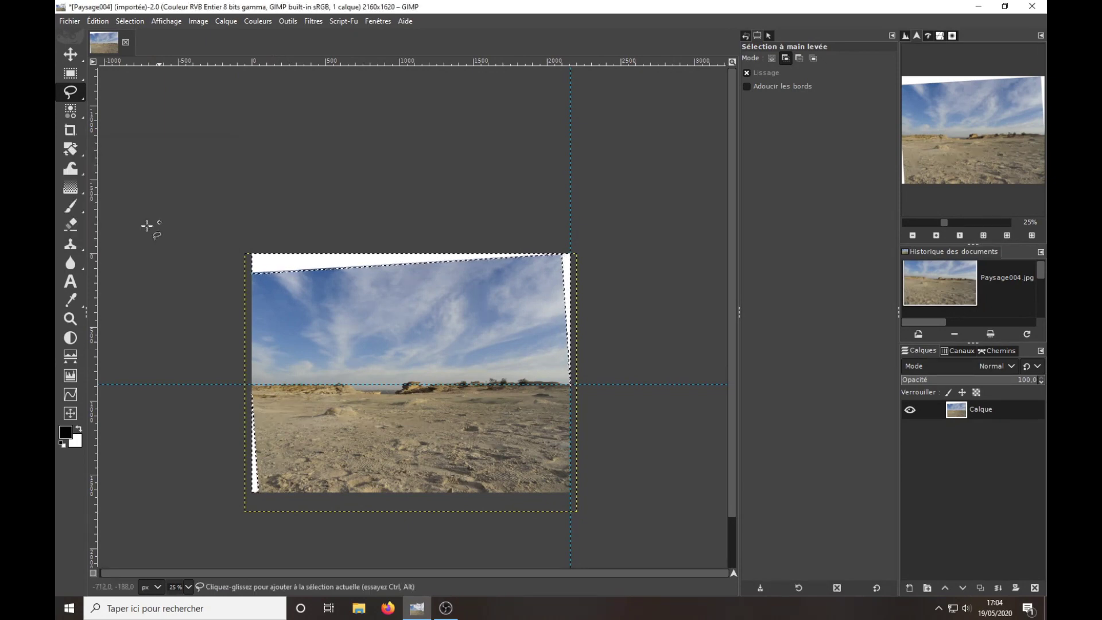
click(984, 236)
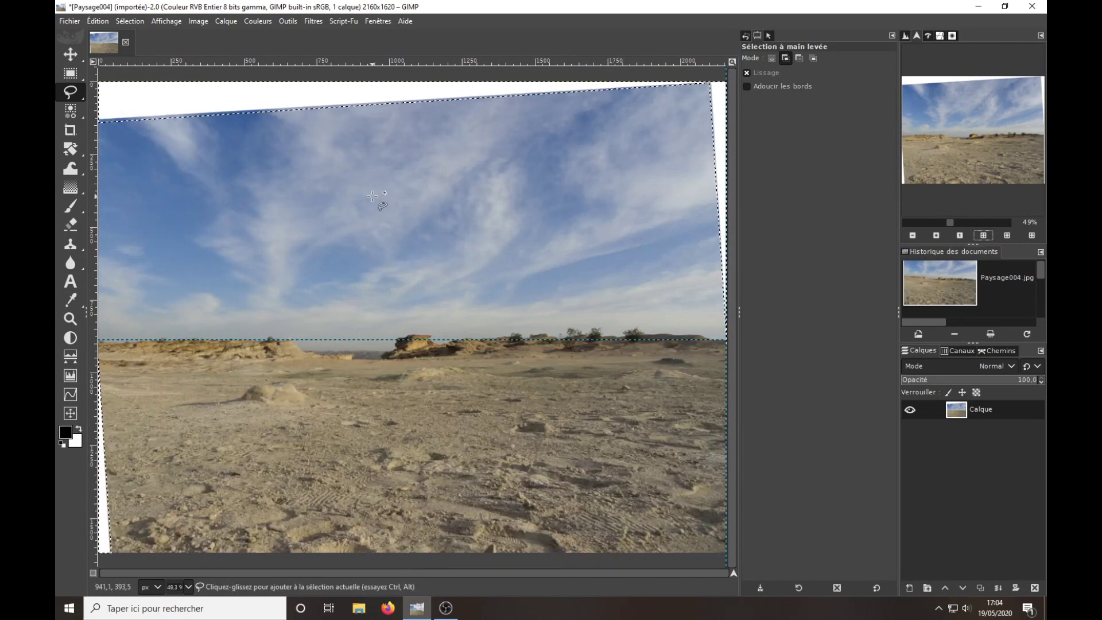
scroll(548, 240, down, 1)
scroll(372, 196, up, 1)
scroll(372, 196, down, 1)
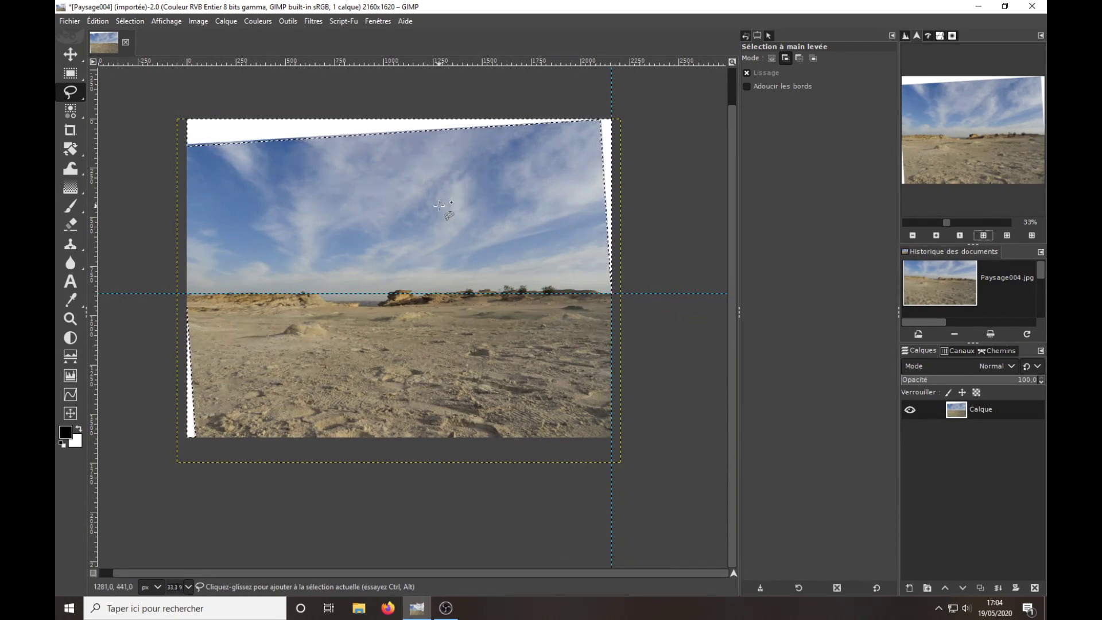
- Run Heal selection on the white margins with 50 px context, All around, Random
click(314, 22)
mouse_move(338, 101)
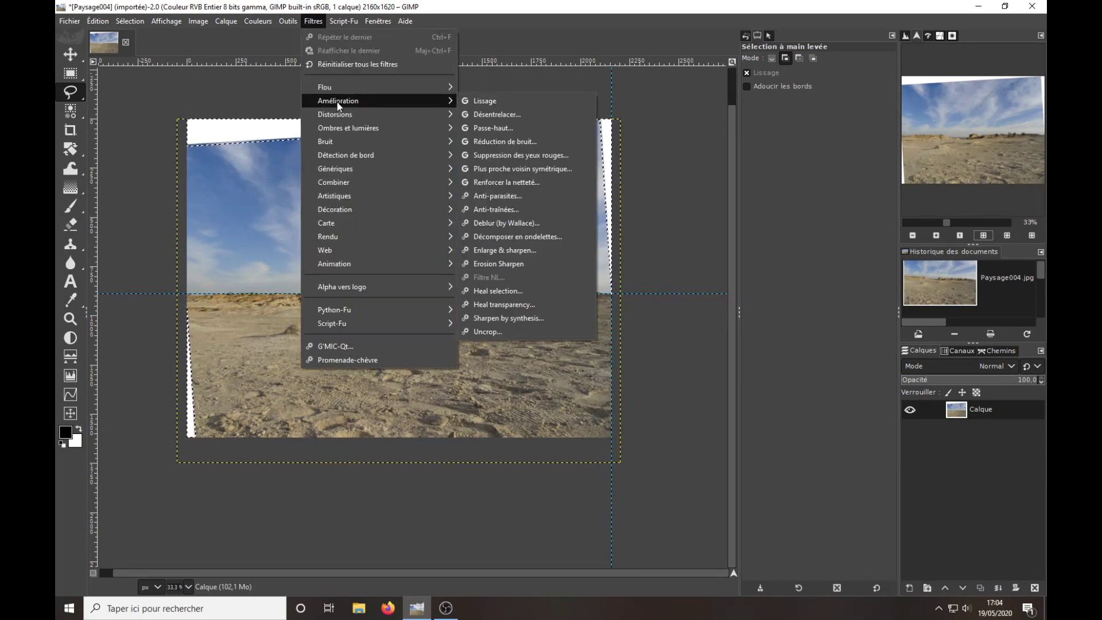
click(499, 292)
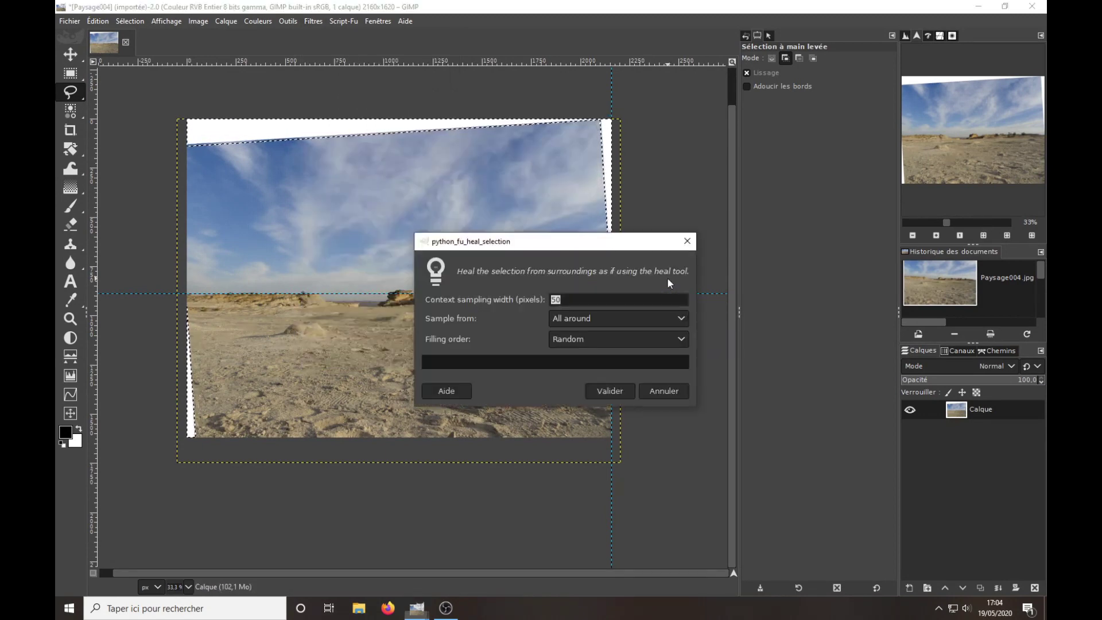
drag(581, 240, 759, 158)
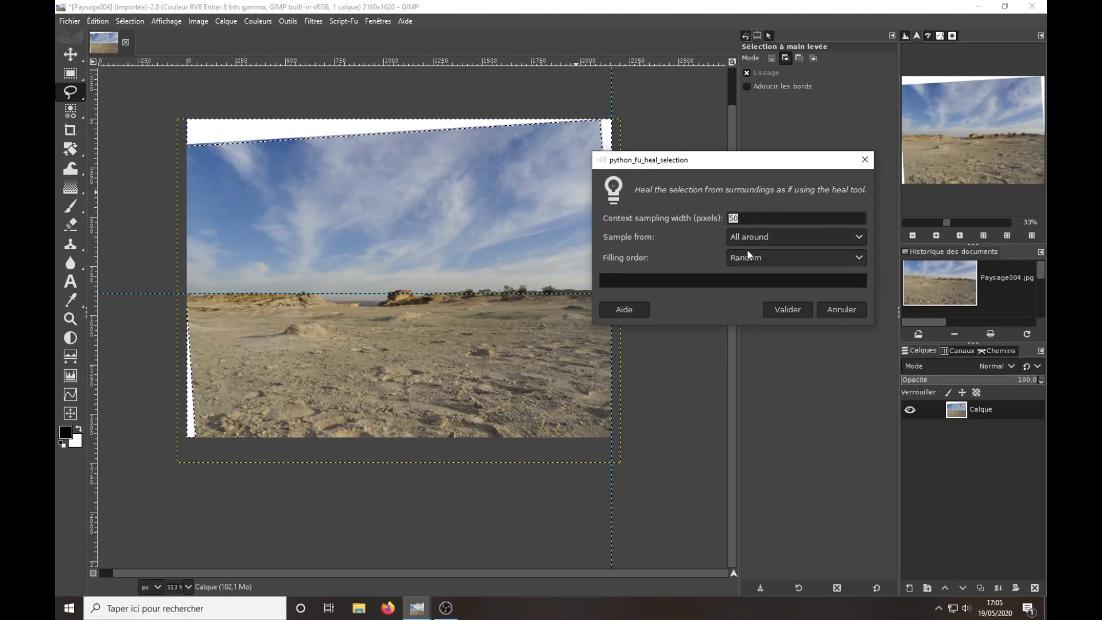
click(786, 309)
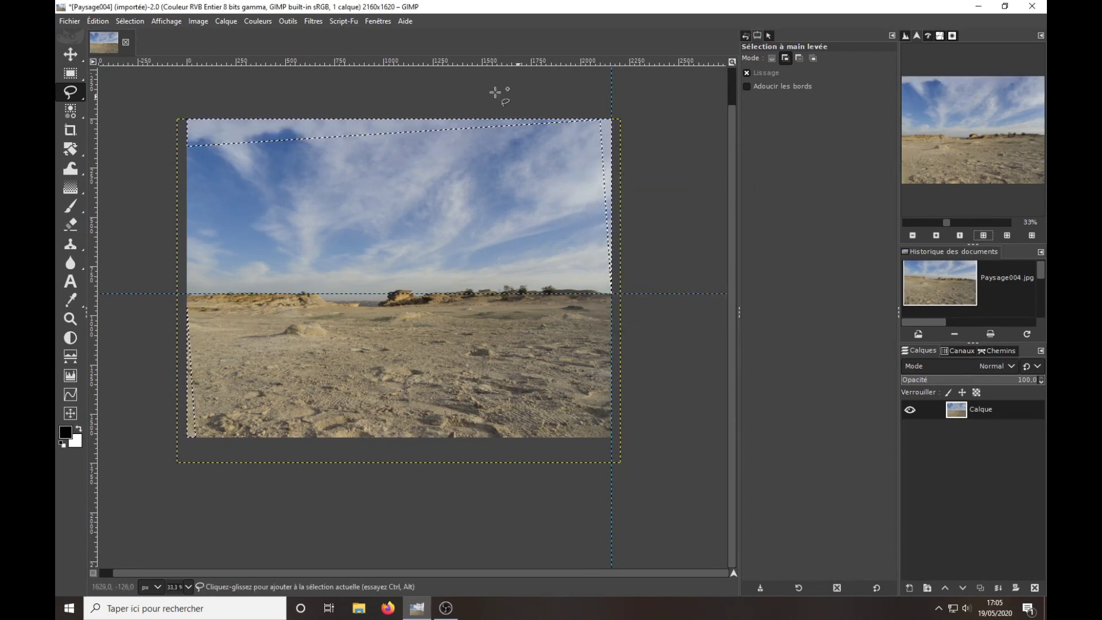
- Remove the selection and zoom in and out to inspect the healed edges
click(131, 21)
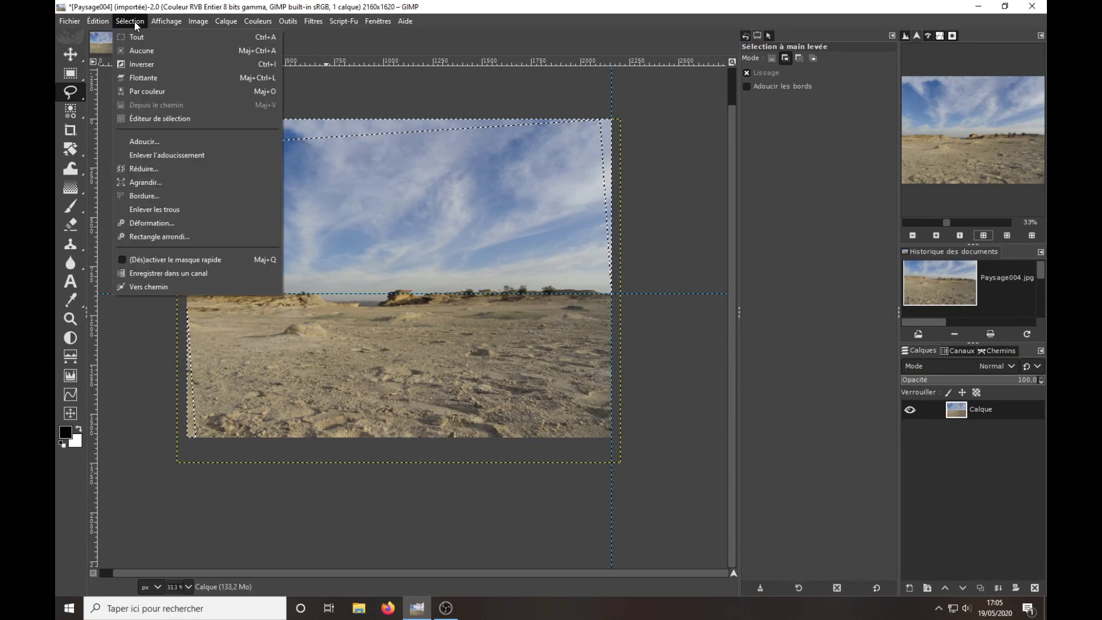
click(135, 51)
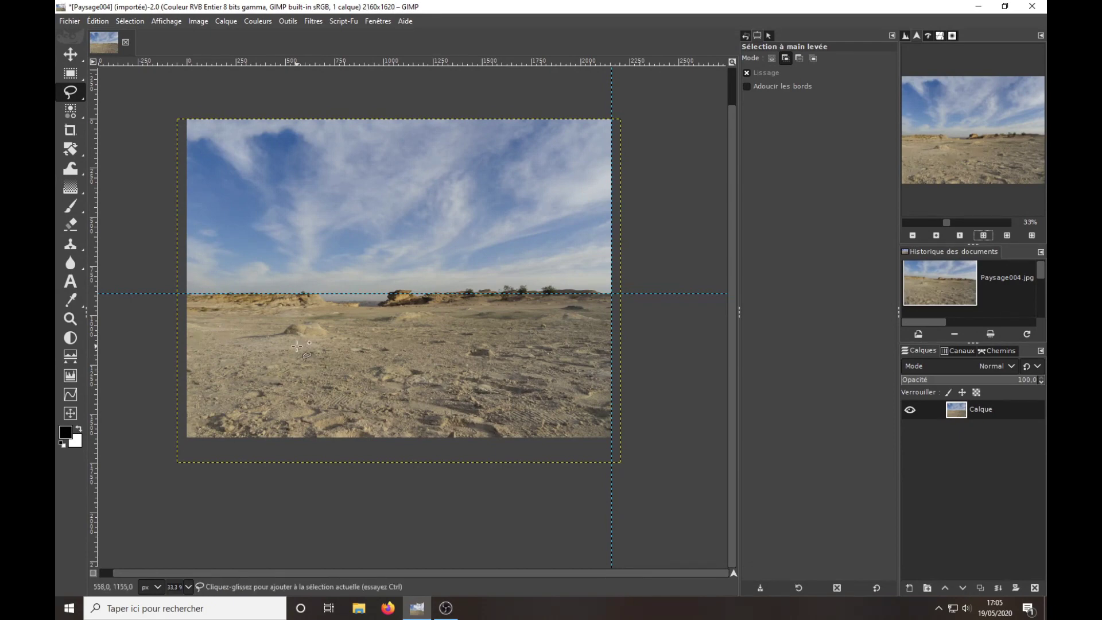
scroll(297, 346, up, 1)
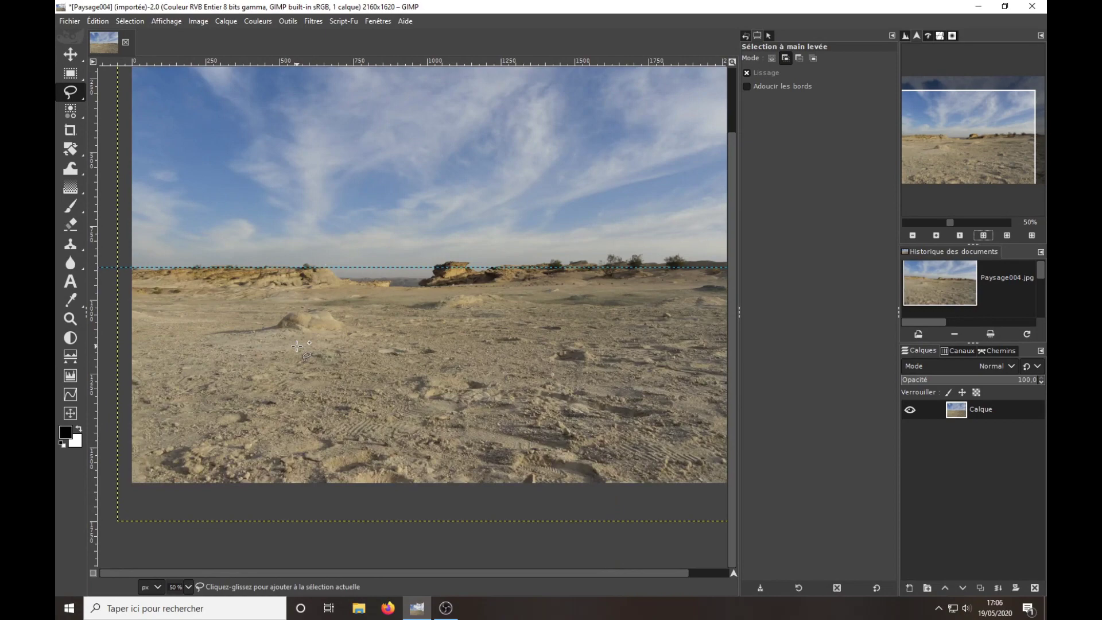
scroll(297, 346, up, 1)
scroll(297, 346, down, 1)
scroll(297, 347, down, 1)
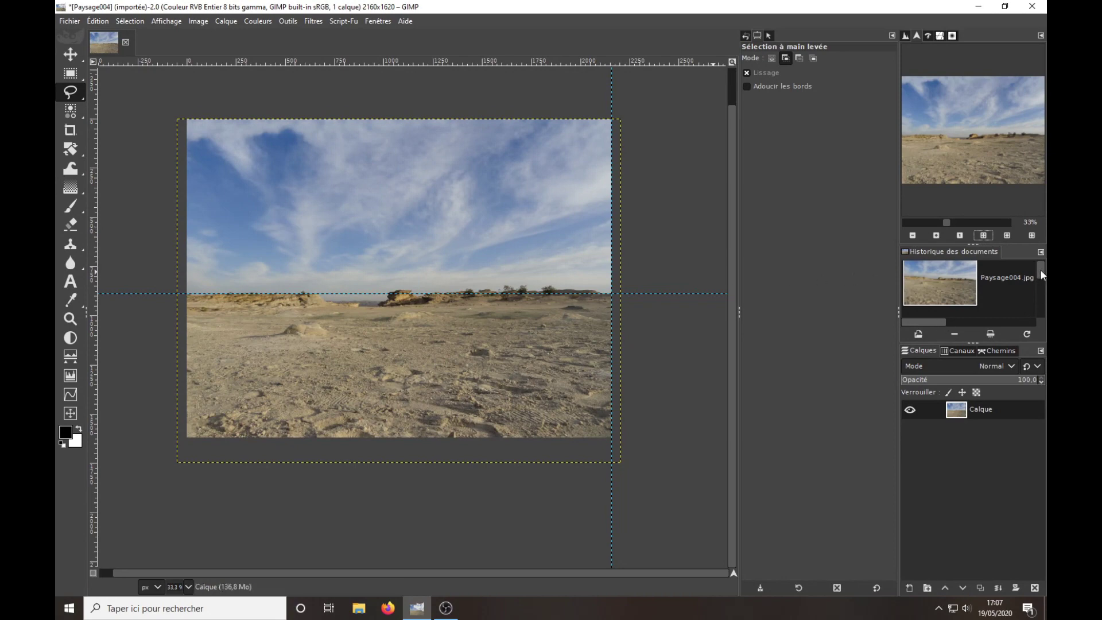
- Reopen CompoJungleAmazone 01.xcf from the Document History list
drag(1041, 270, 1035, 304)
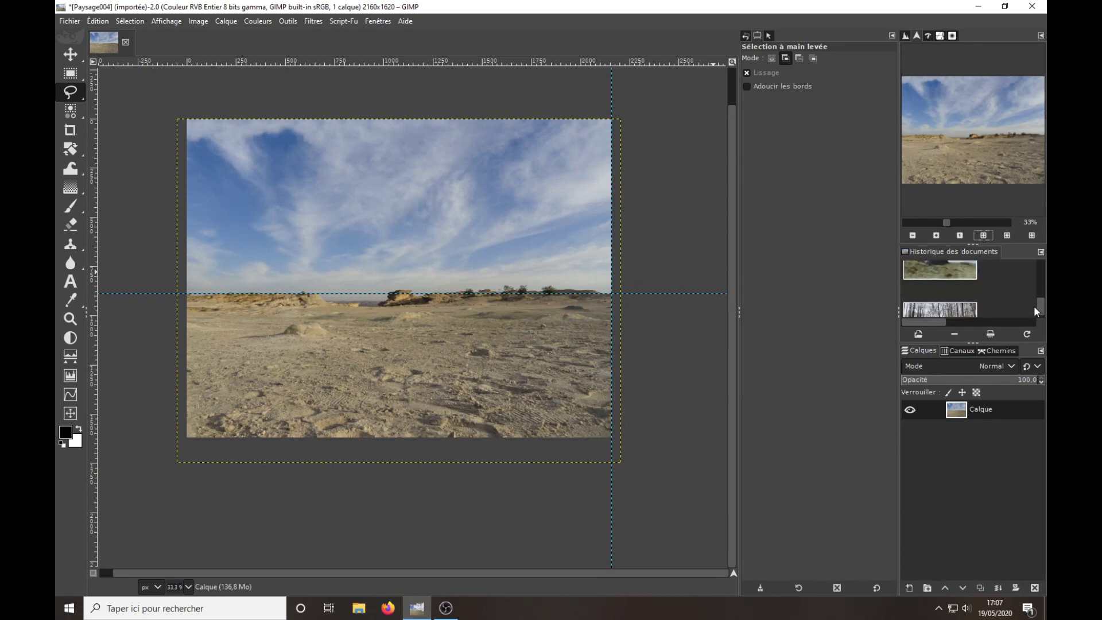
drag(1034, 304, 1034, 272)
double_click(932, 281)
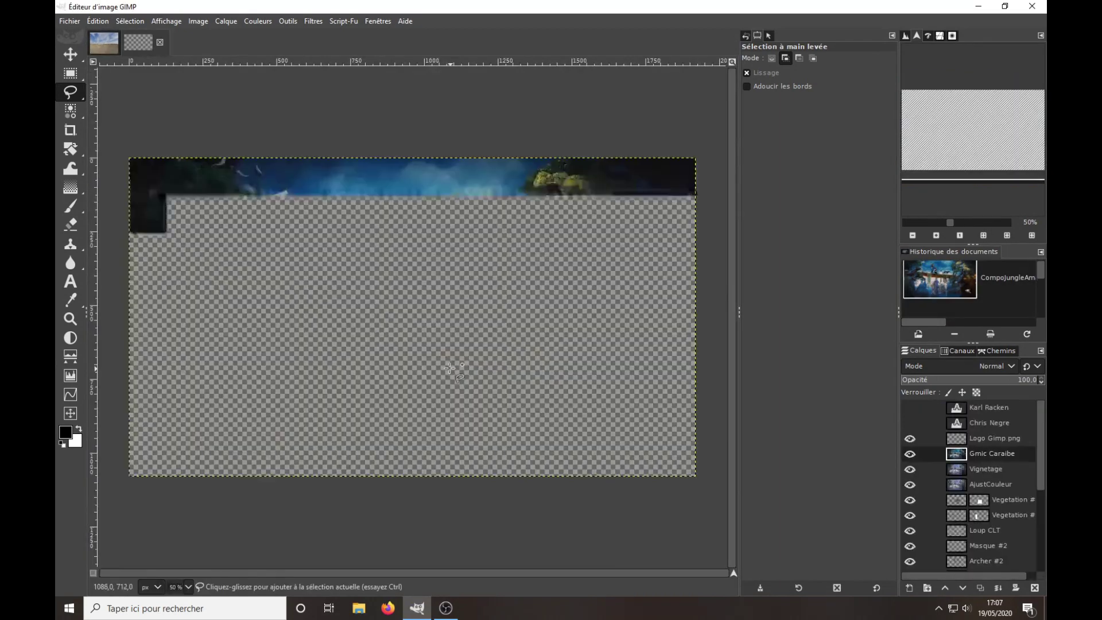